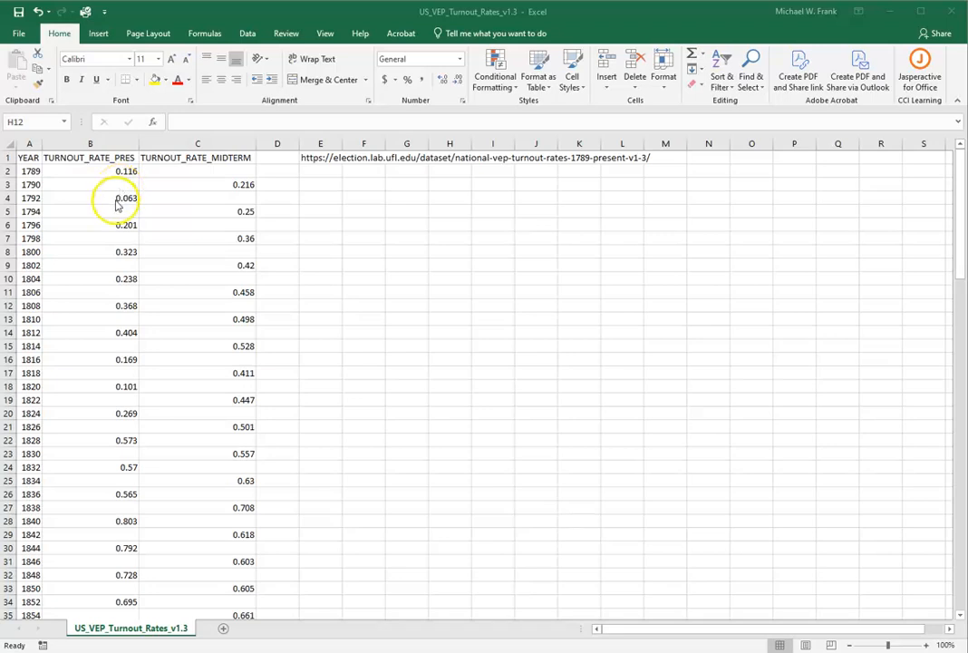
Add a new blank worksheet to the workbook and return to the US_VEP_Turnout_Rates_v1.3 sheet
click(223, 631)
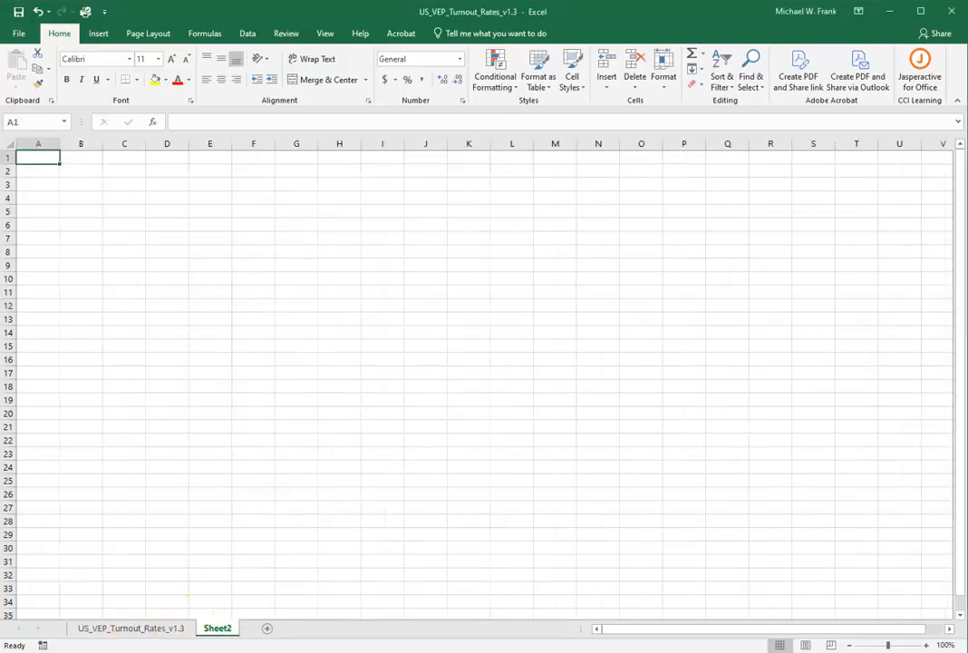
click(154, 631)
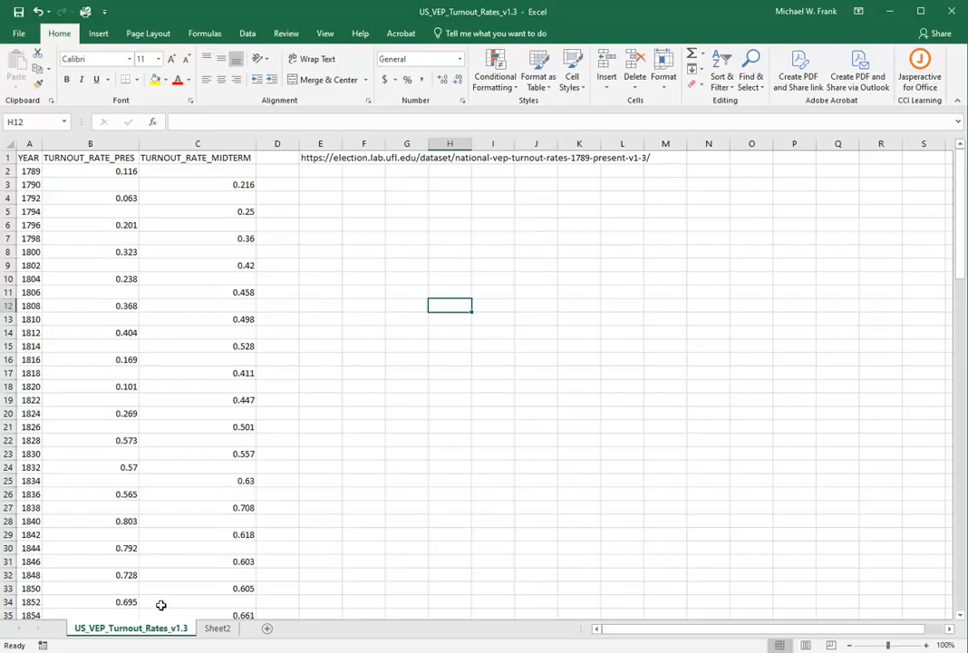
click(215, 629)
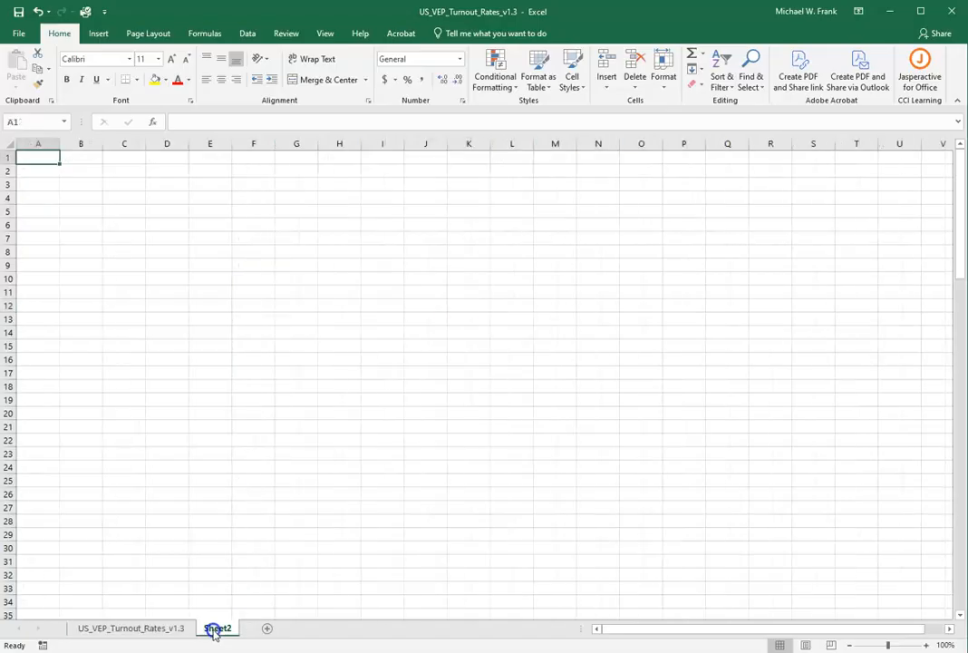
click(145, 627)
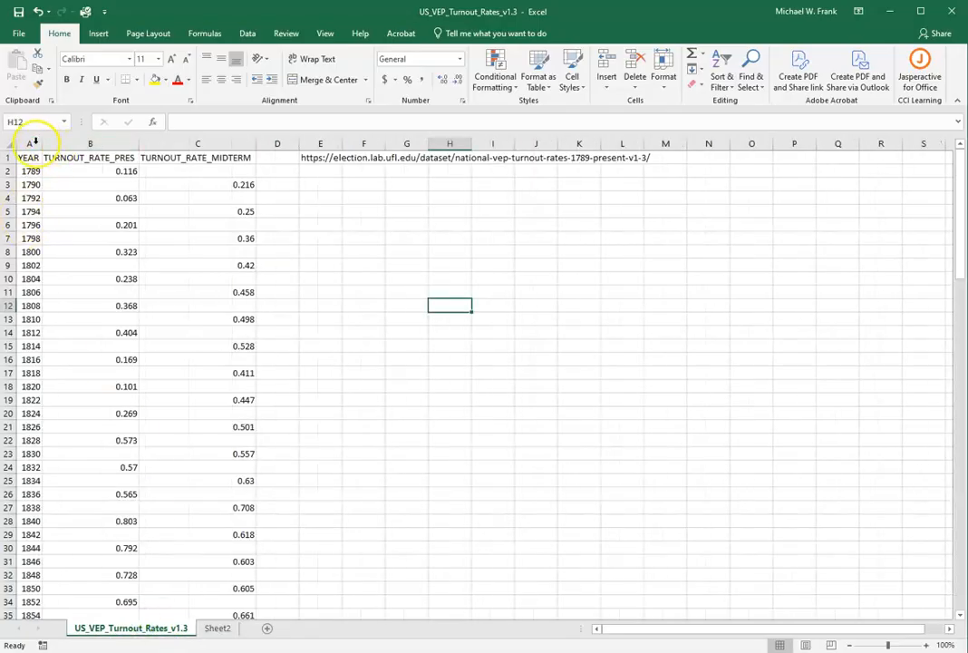
Copy the YEAR and TURNOUT_RATE_PRES columns and paste them into Sheet2 starting at cell A1
drag(30, 144, 52, 148)
right_click(86, 146)
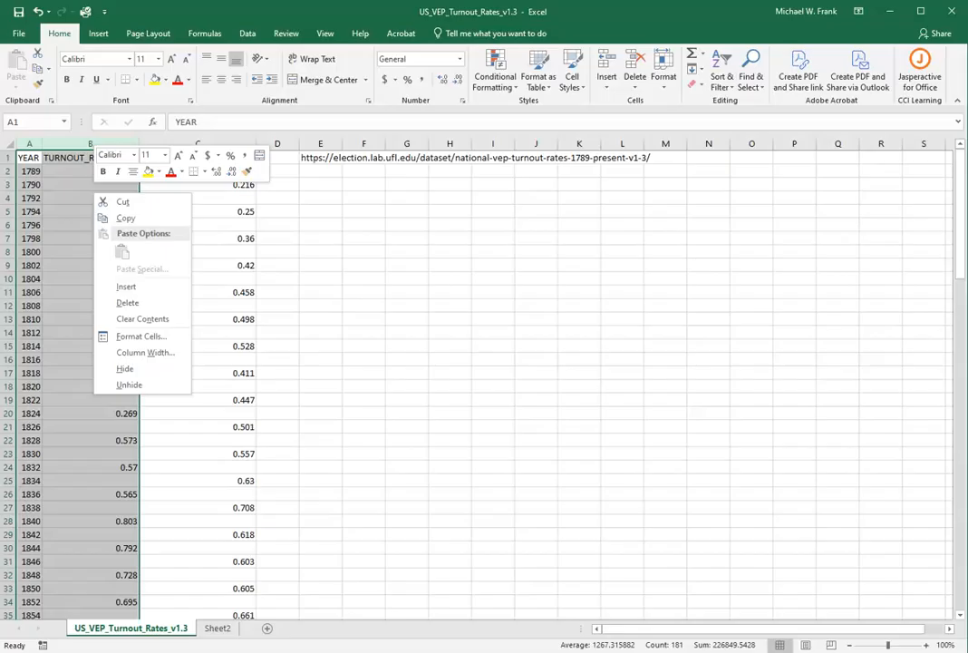
click(126, 220)
click(219, 627)
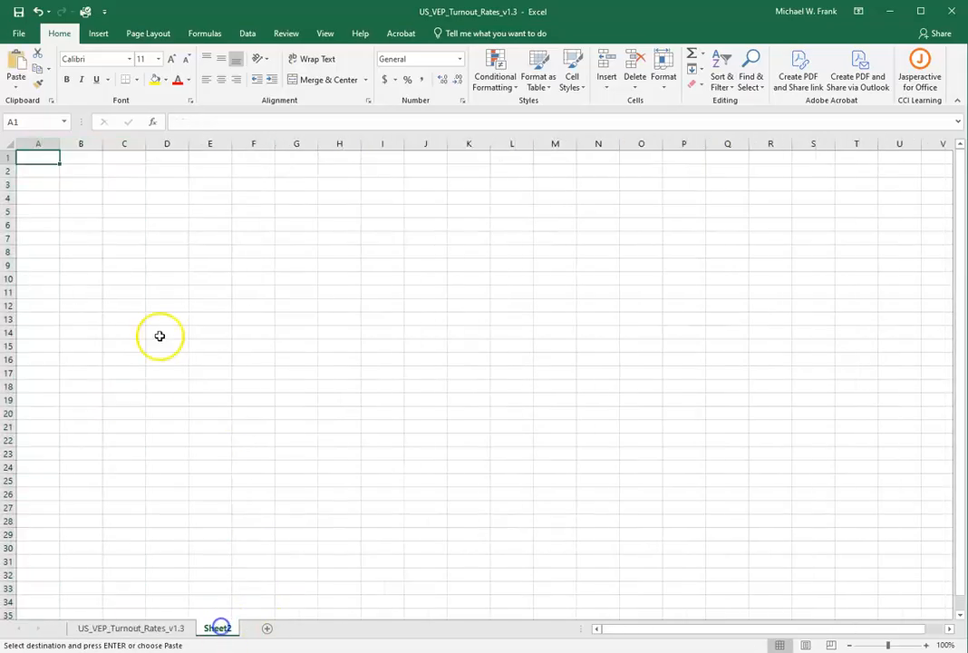
right_click(36, 156)
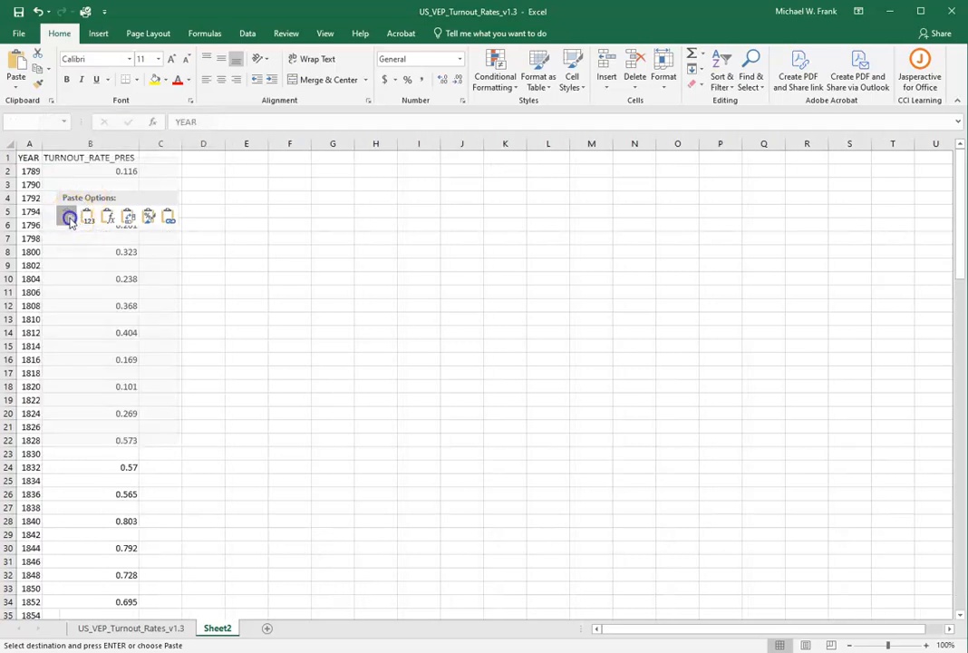
click(69, 216)
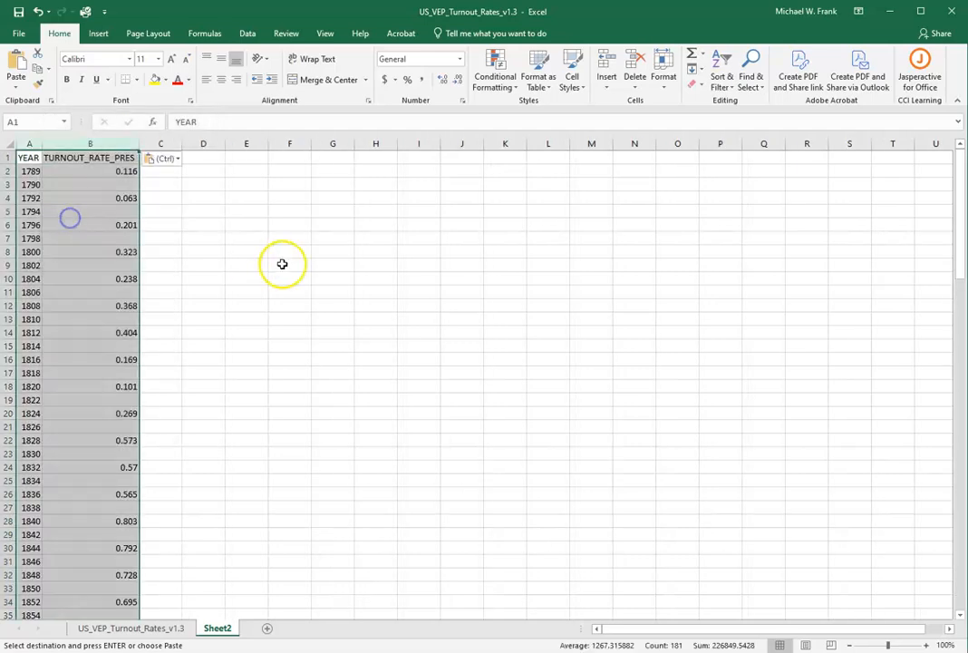
Freeze the top row of Sheet2 so the column headers stay in view
click(47, 169)
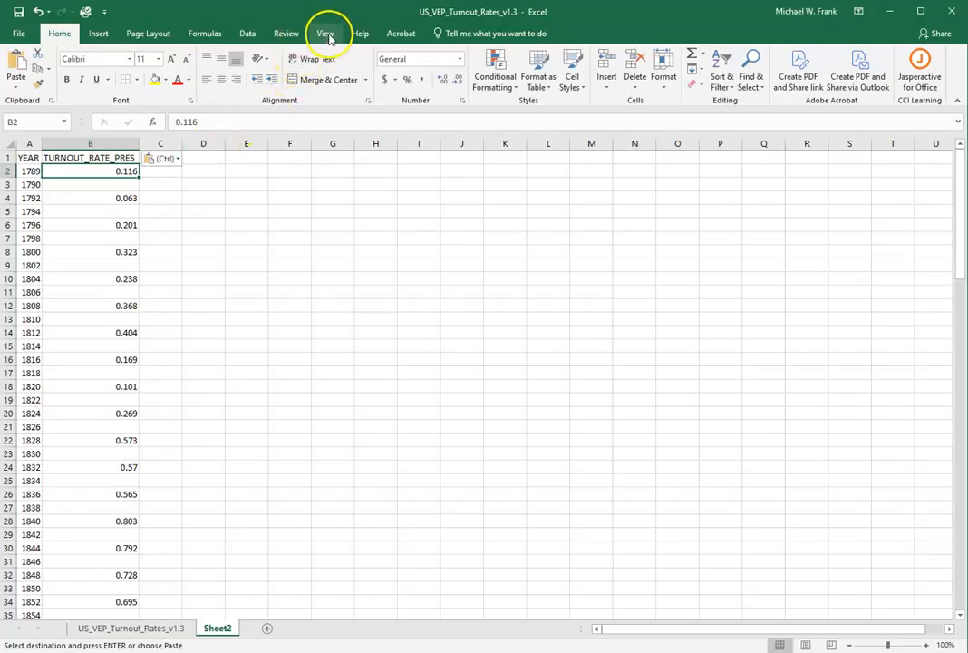
scroll(217, 263, down, 2)
scroll(226, 274, up, 2)
scroll(224, 268, down, 2)
scroll(220, 263, up, 2)
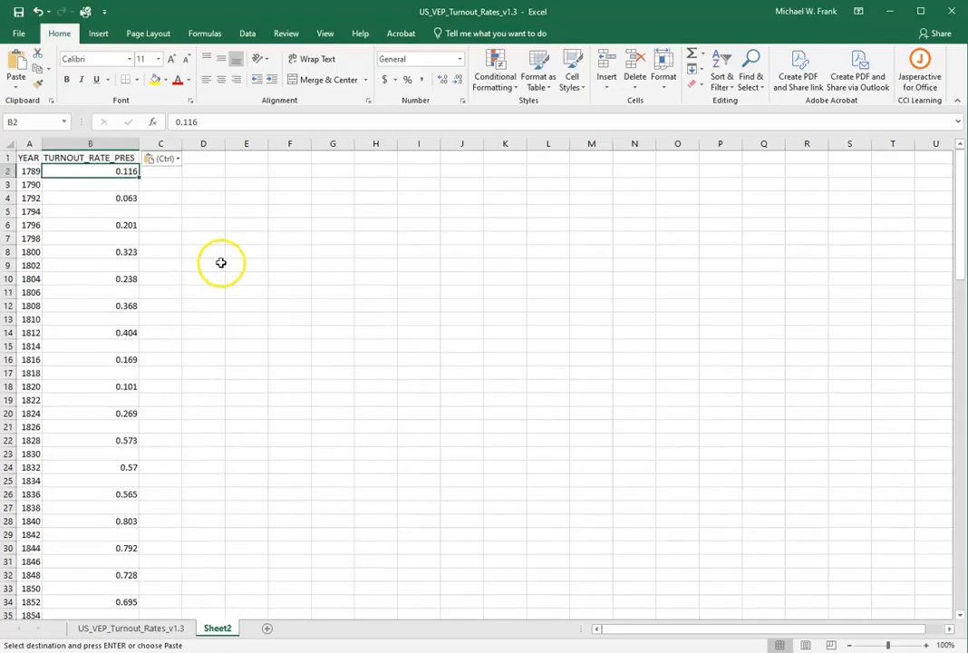
scroll(223, 240, down, 1)
scroll(167, 181, up, 1)
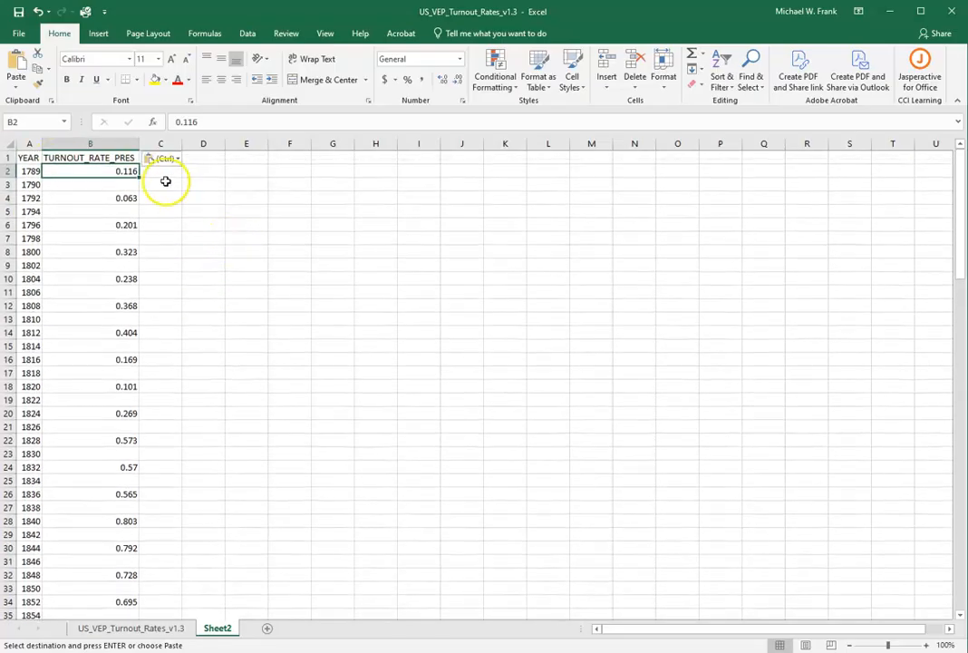
click(327, 35)
click(436, 86)
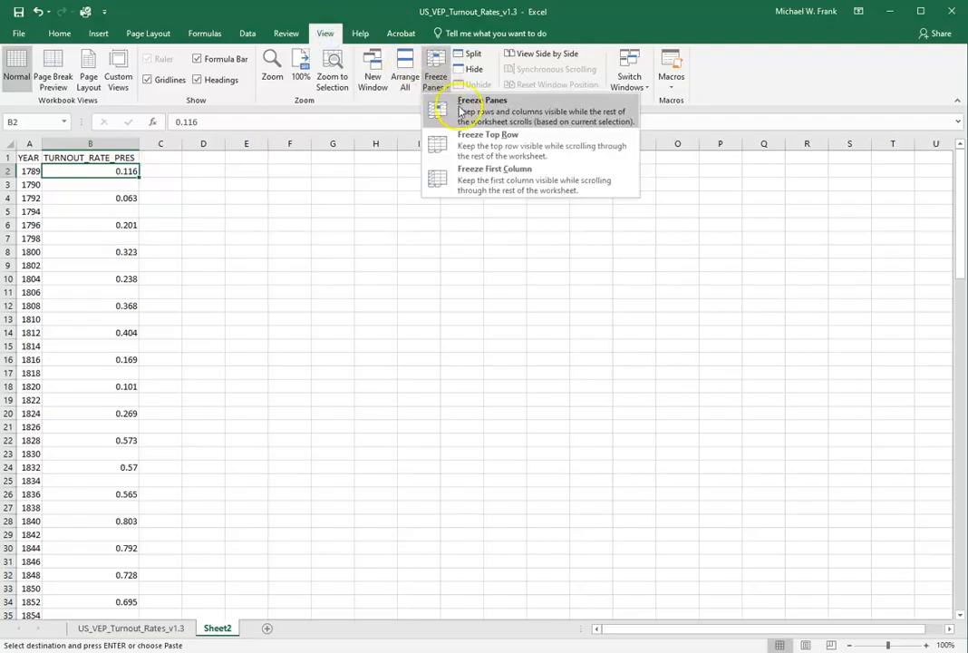
click(467, 141)
scroll(253, 255, down, 6)
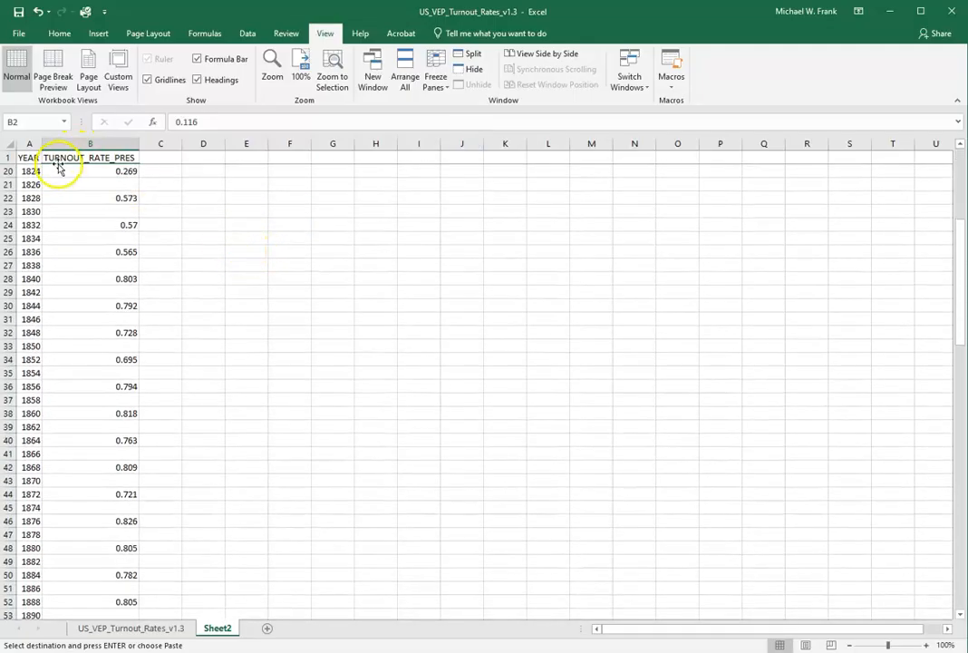
scroll(170, 240, down, 3)
scroll(171, 240, down, 1)
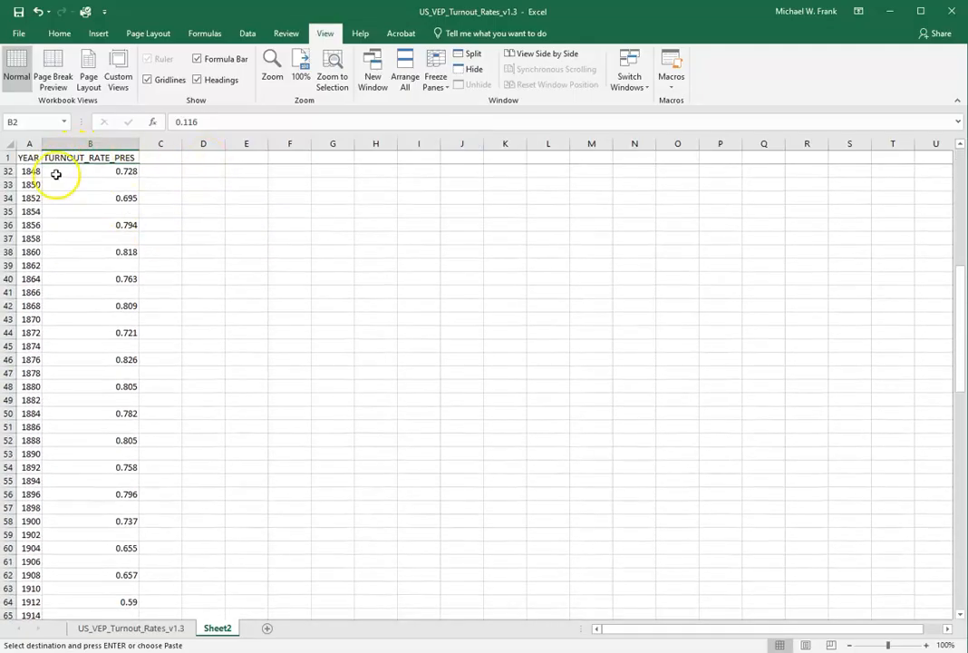
scroll(236, 238, up, 5)
scroll(229, 228, up, 5)
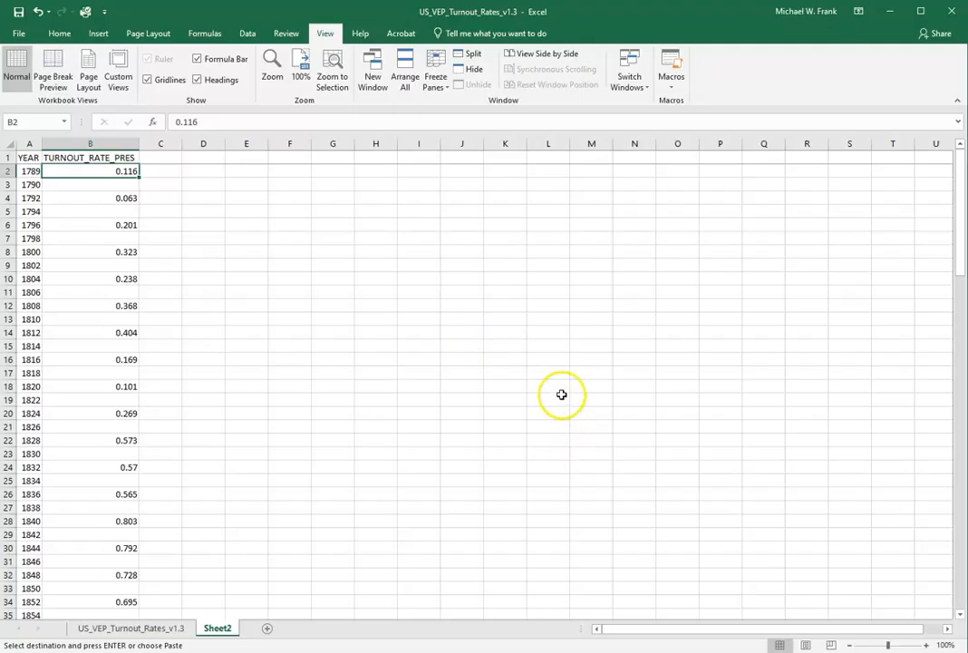
Rename the headers in A1 and B1 in lowercase as year and turnout_rate_pres
click(35, 157)
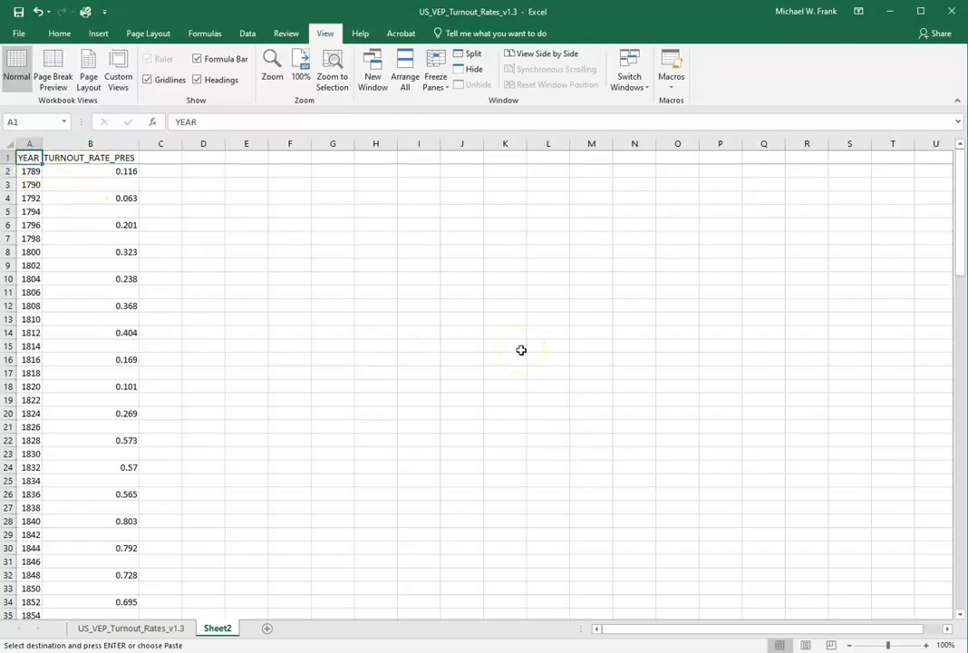
text(year)
key(Tab)
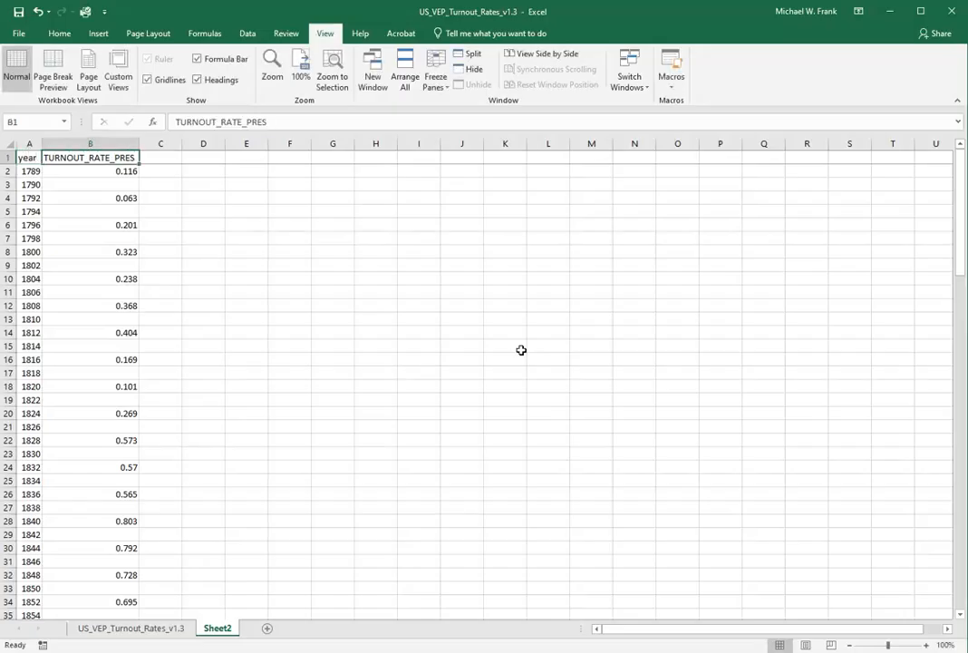
text(turnout_rate_pres)
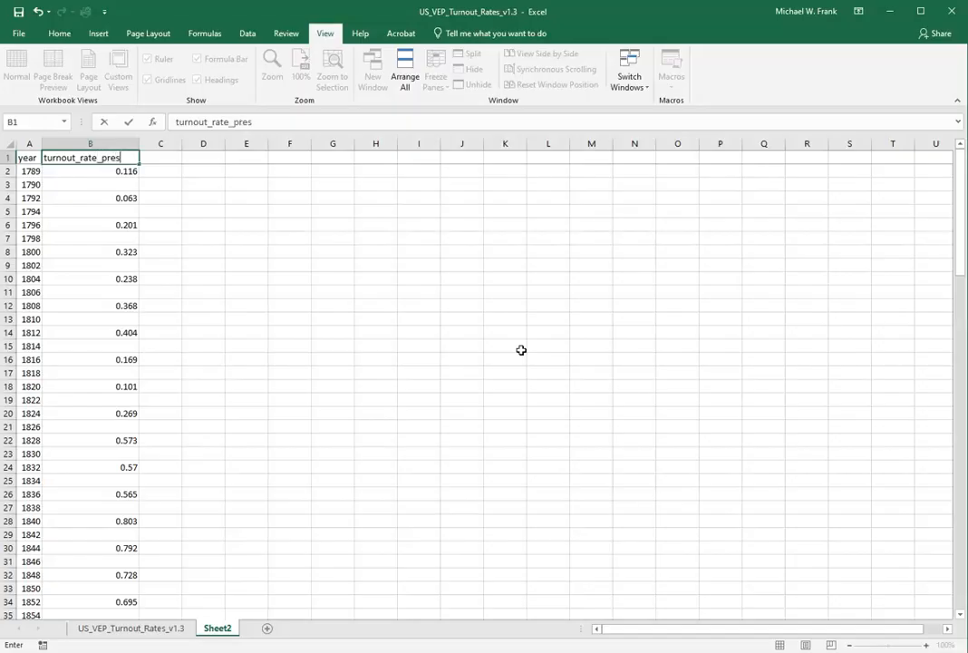
key(Return)
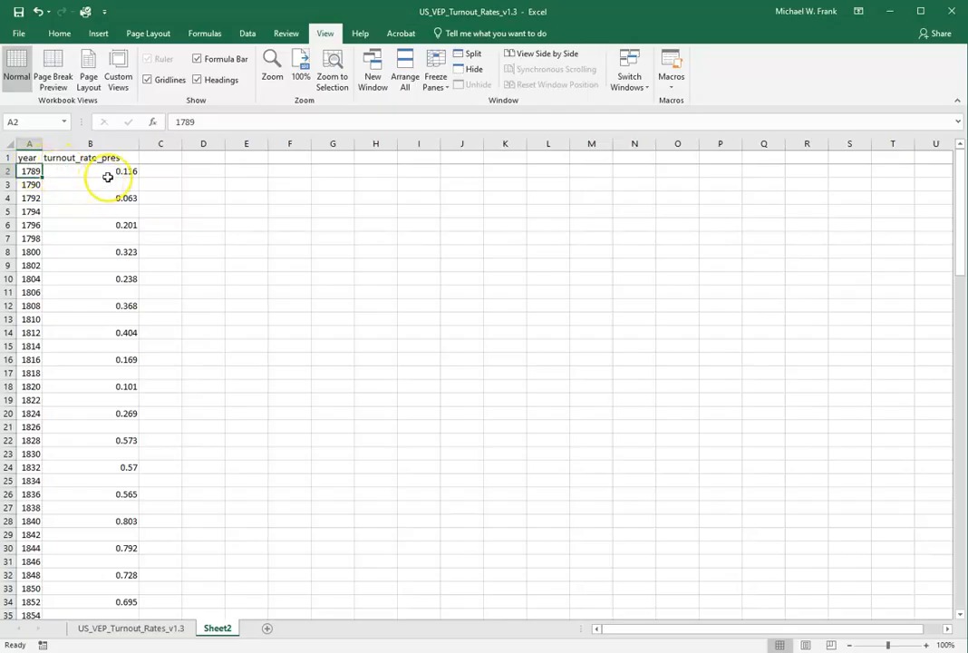
Preview a Scatter with Straight Lines chart of the year and turnout_rate_pres columns without inserting it
drag(25, 143, 93, 144)
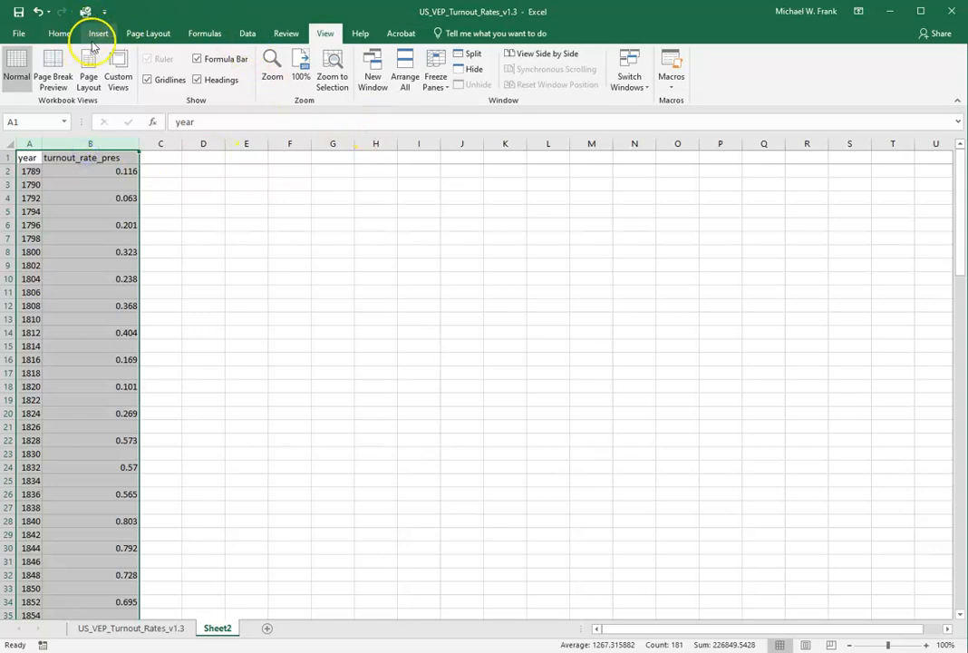
drag(27, 143, 94, 144)
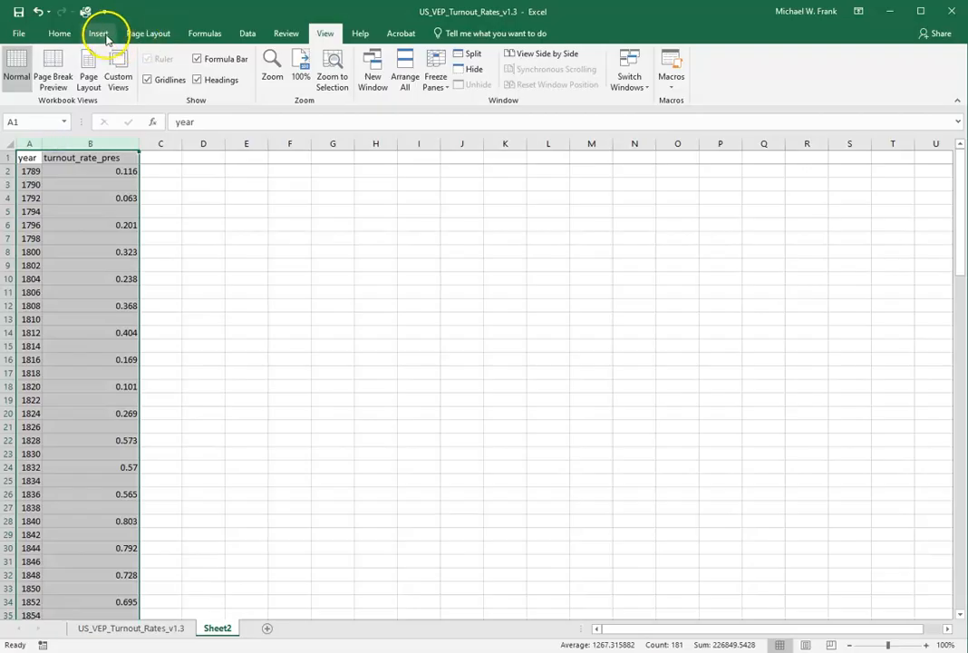
click(100, 35)
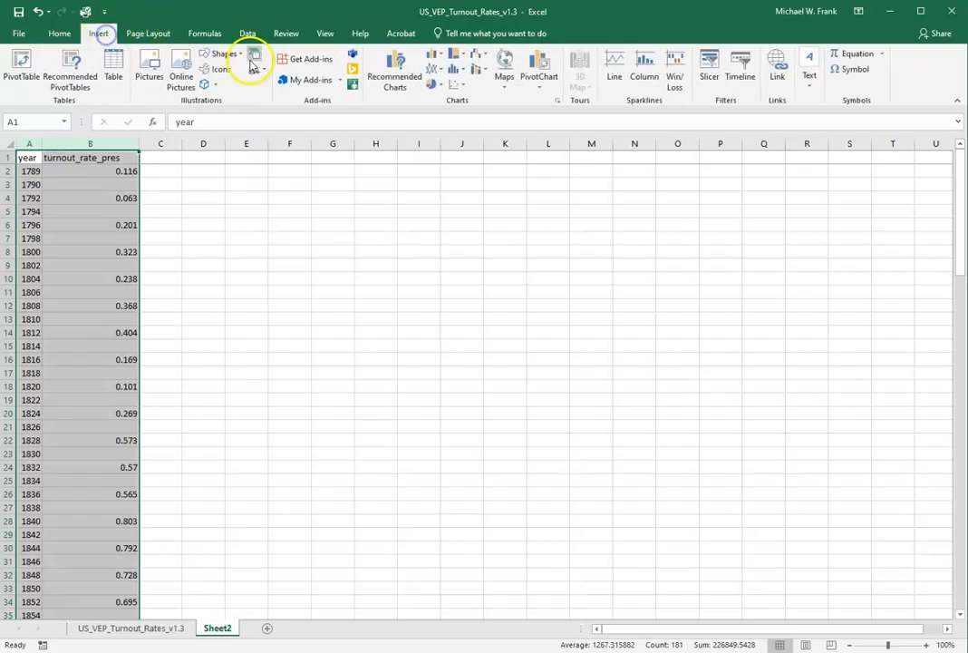
click(456, 84)
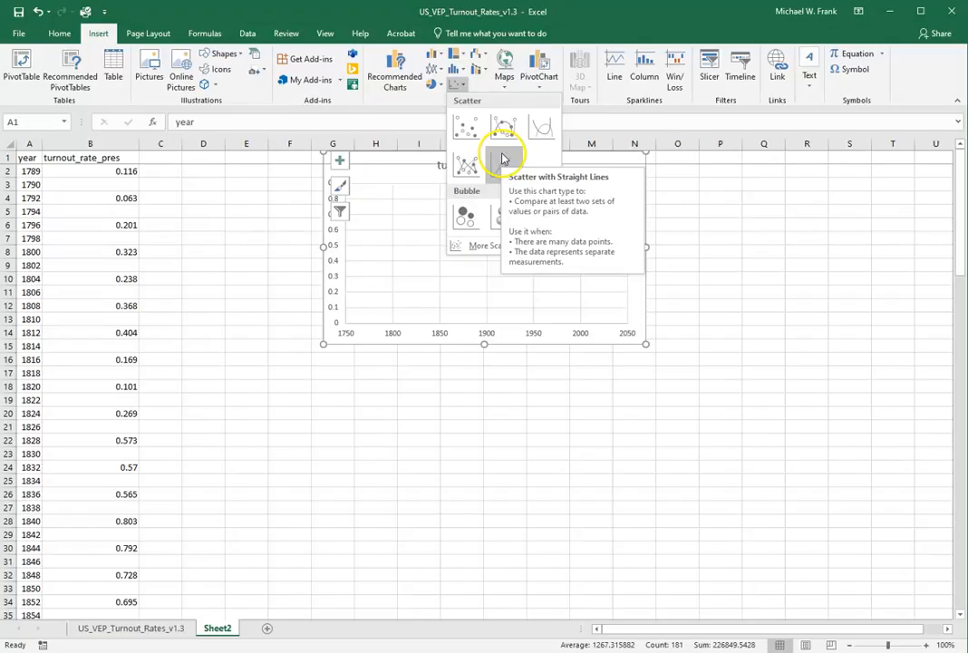
click(105, 171)
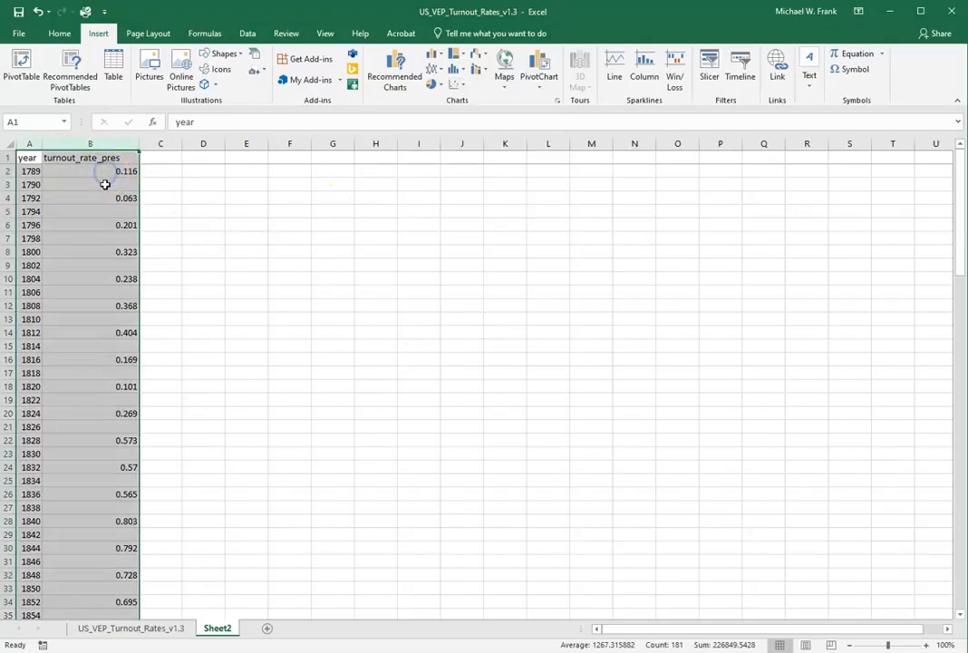
click(106, 184)
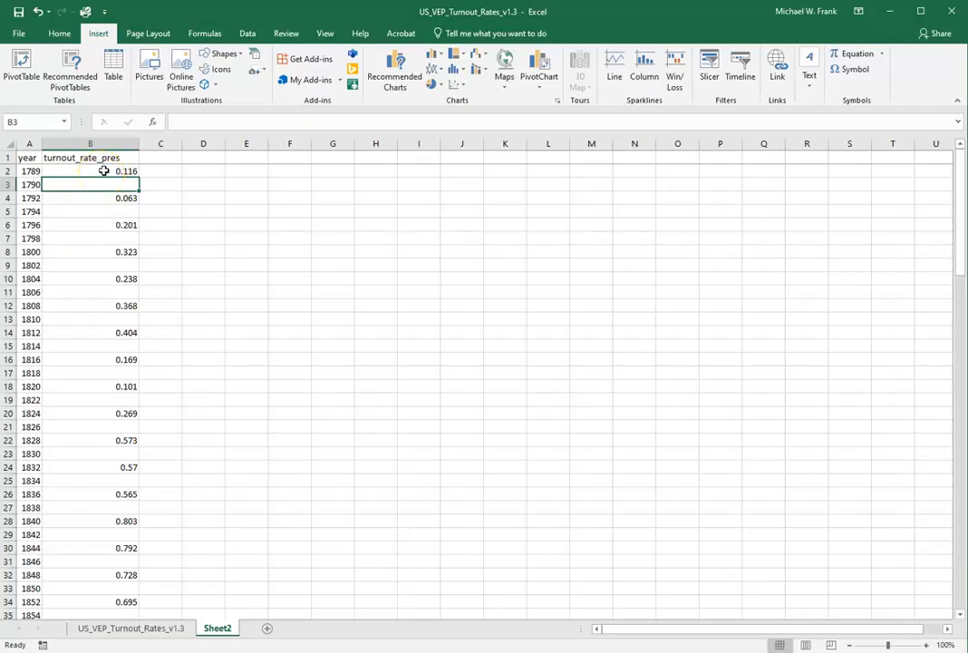
Sort the Sheet2 data by turnout_rate_pres from smallest to largest
click(105, 171)
click(83, 172)
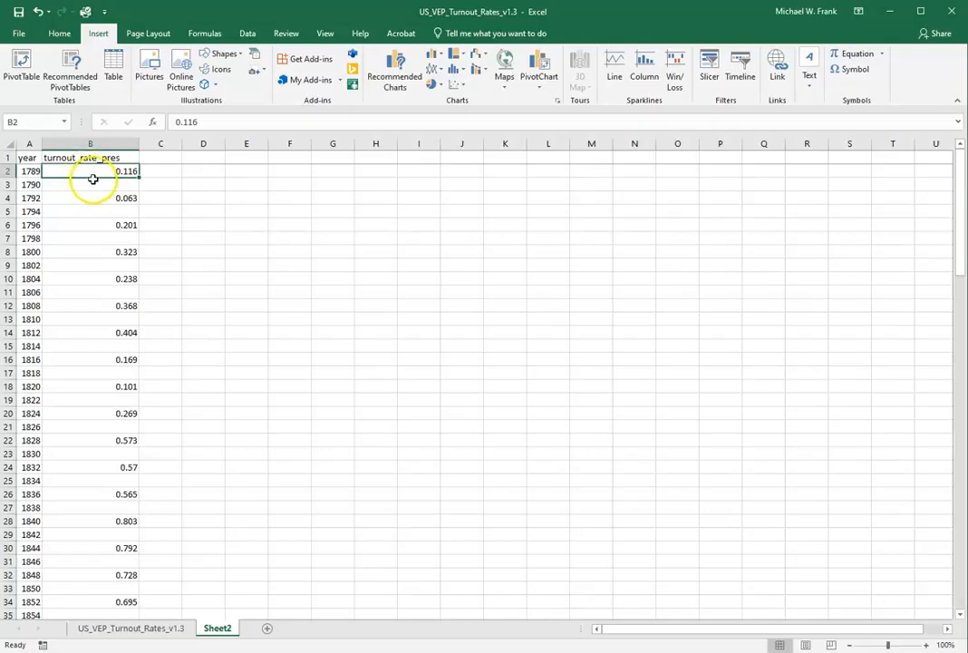
click(93, 184)
click(87, 221)
click(86, 219)
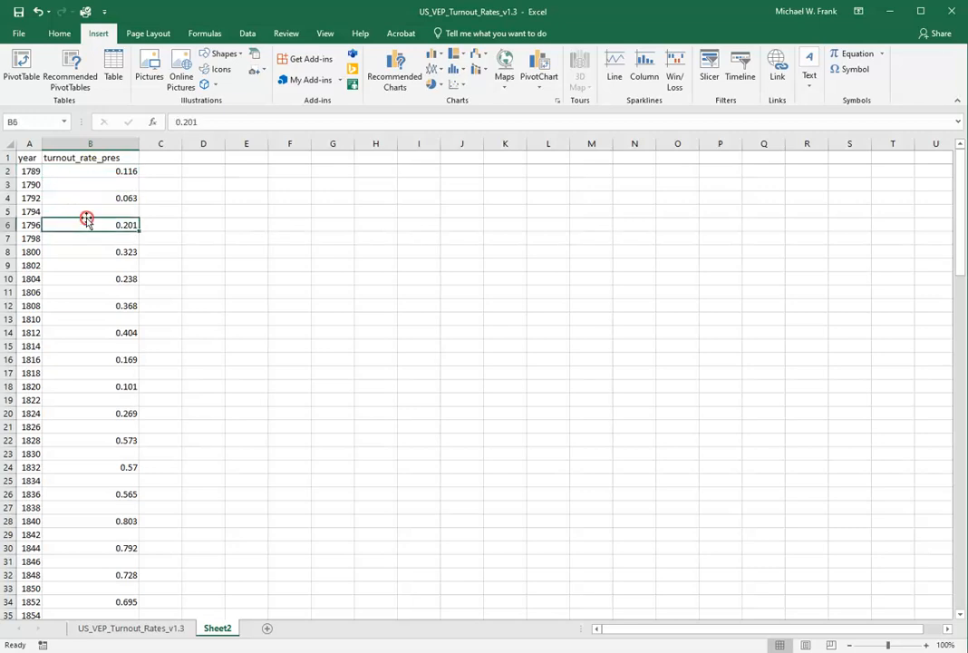
right_click(87, 221)
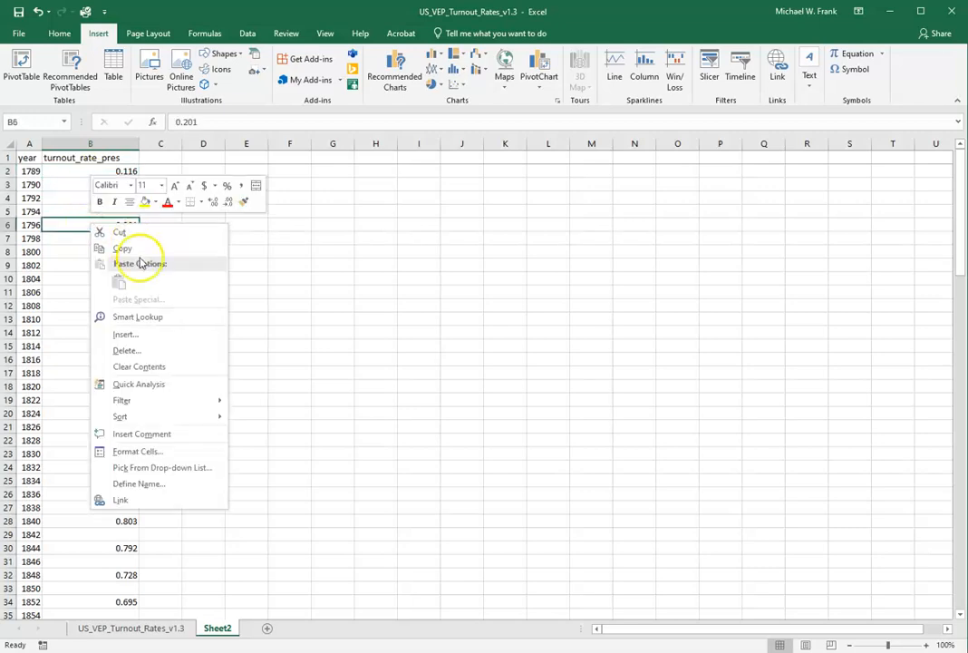
mouse_move(156, 417)
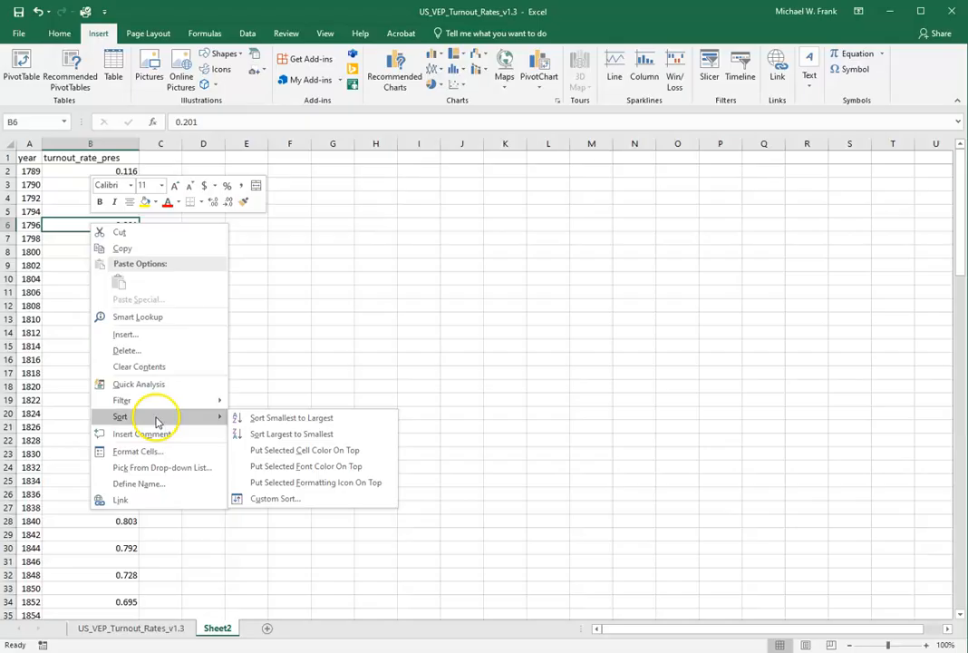
click(256, 419)
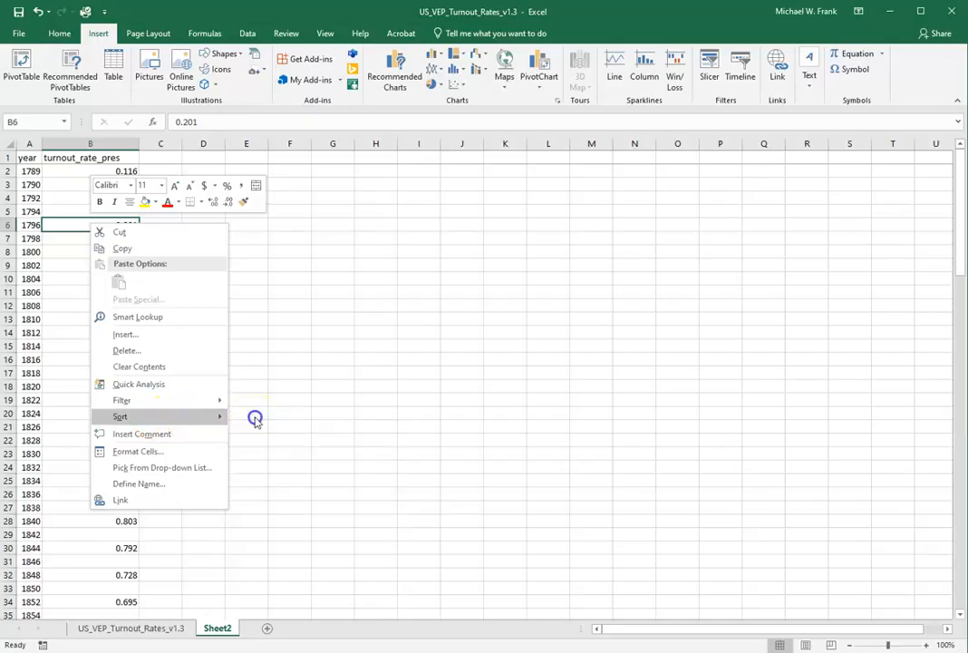
Clear the years that have no presidential turnout rate from cells A62 to A120
scroll(156, 263, down, 4)
scroll(156, 262, down, 12)
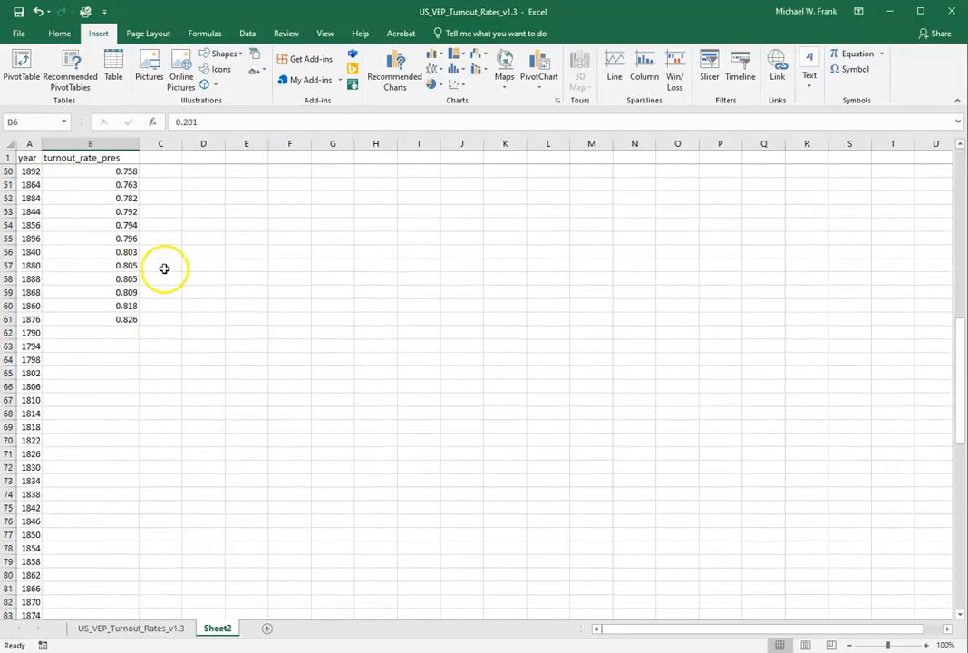
click(34, 333)
drag(34, 333, 110, 550)
click(111, 550)
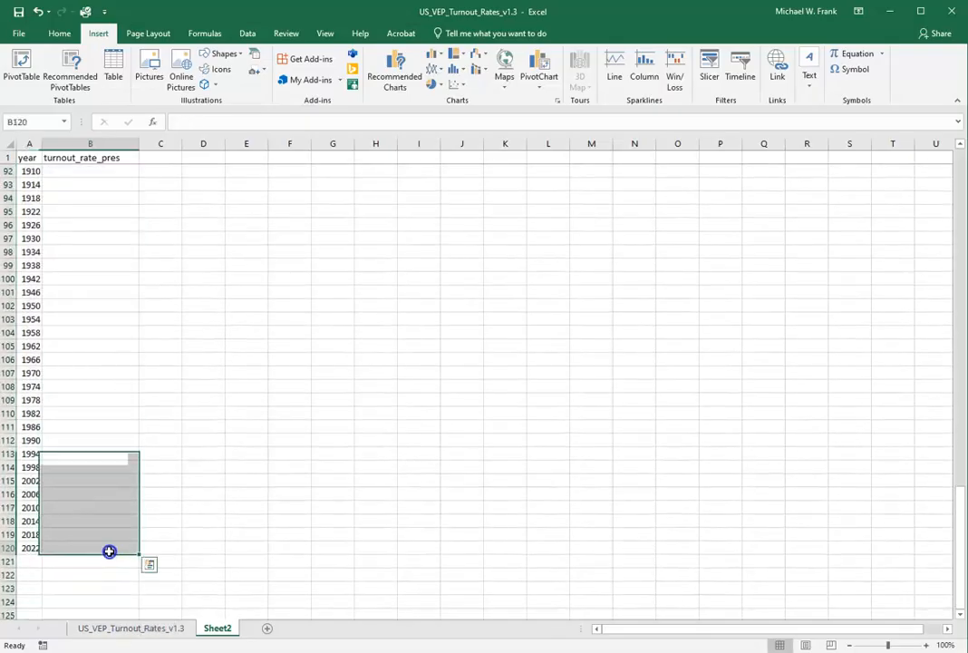
drag(44, 545, 26, 291)
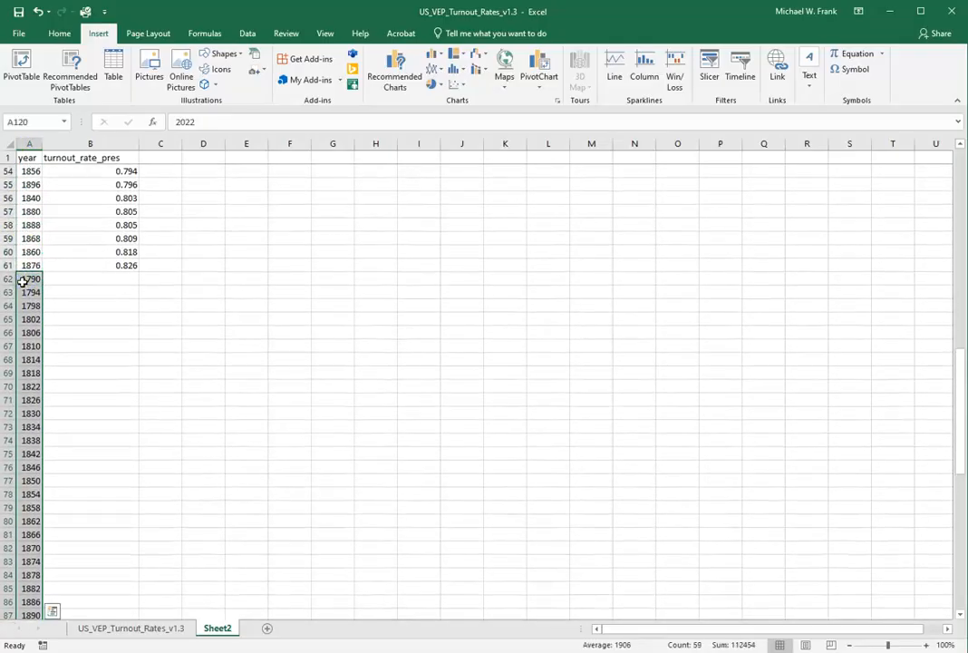
key(Delete)
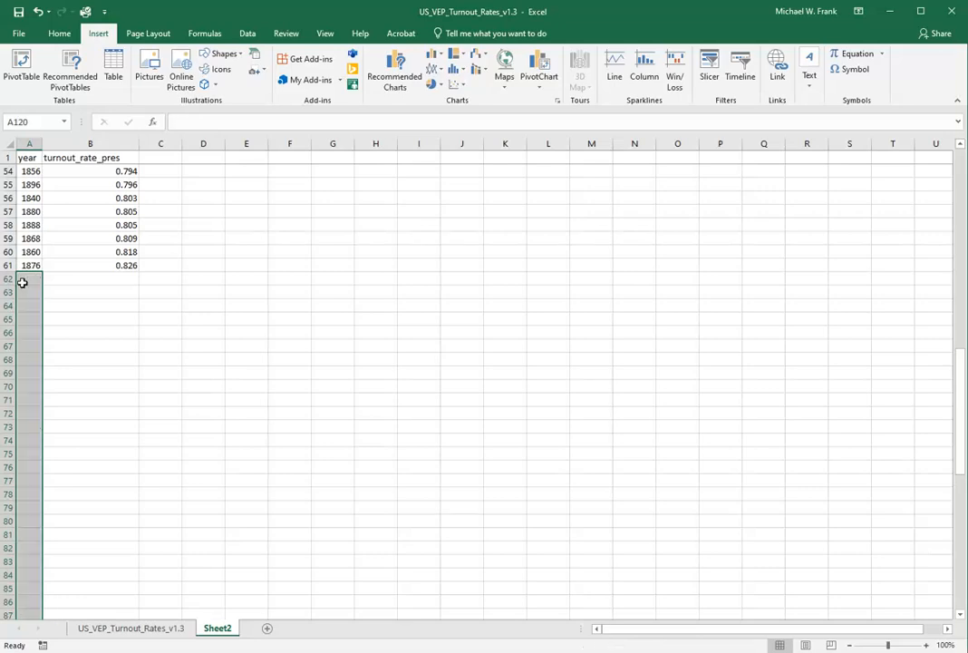
click(30, 263)
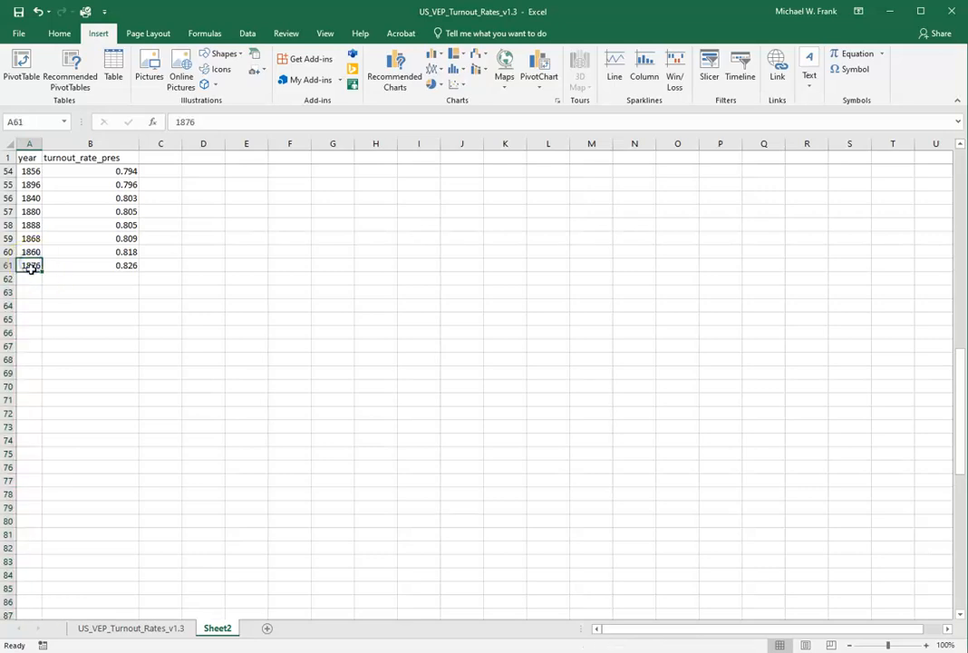
Sort the Sheet2 data by year from smallest to largest
right_click(33, 264)
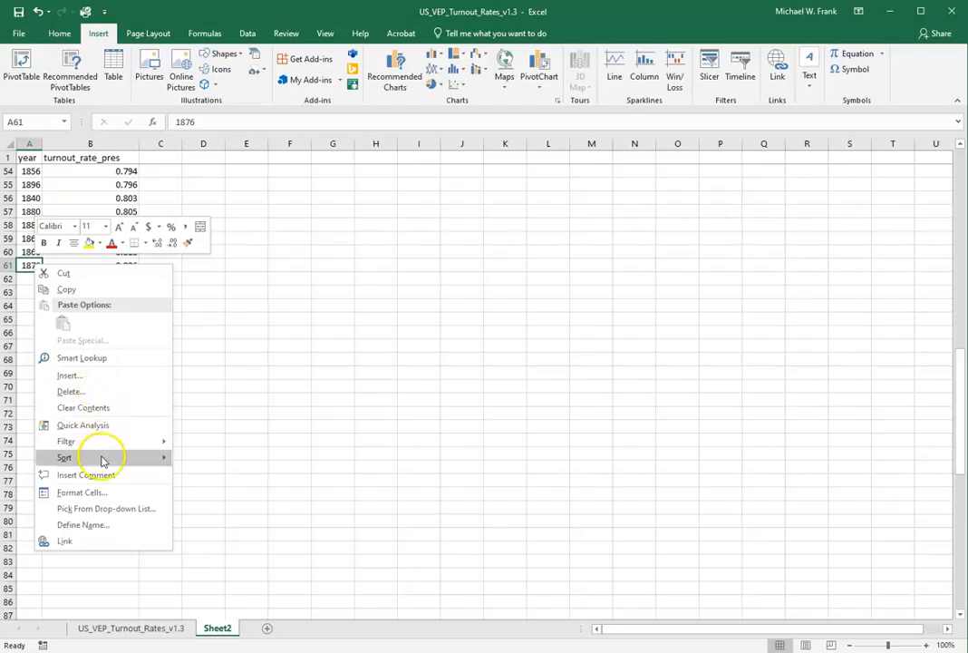
mouse_move(115, 460)
click(231, 458)
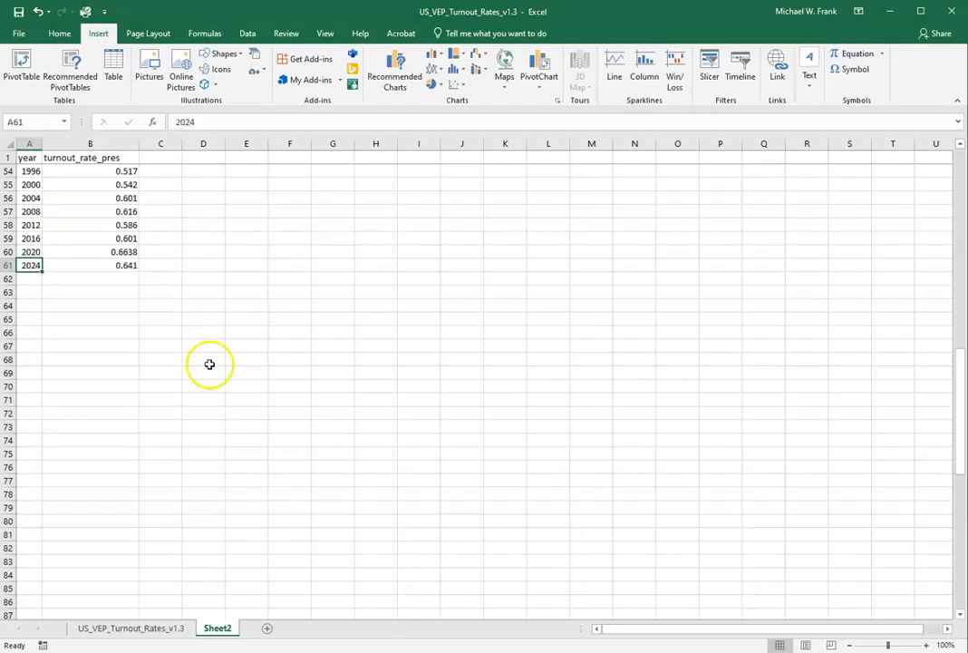
Insert a Scatter with Straight Lines chart from the year and turnout_rate_pres columns
scroll(208, 364, up, 9)
scroll(208, 365, up, 8)
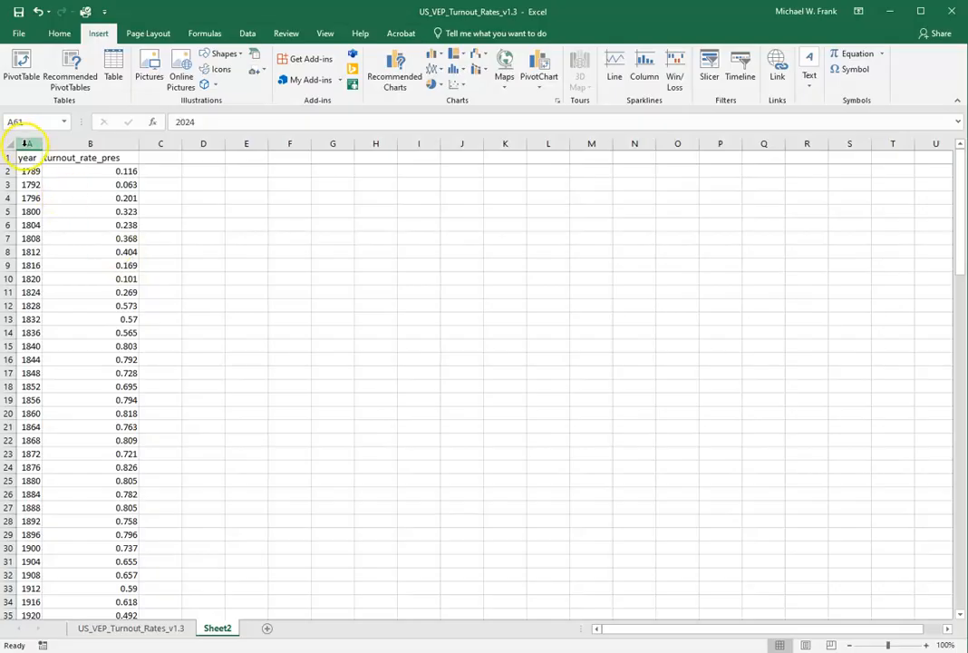
drag(28, 145, 76, 170)
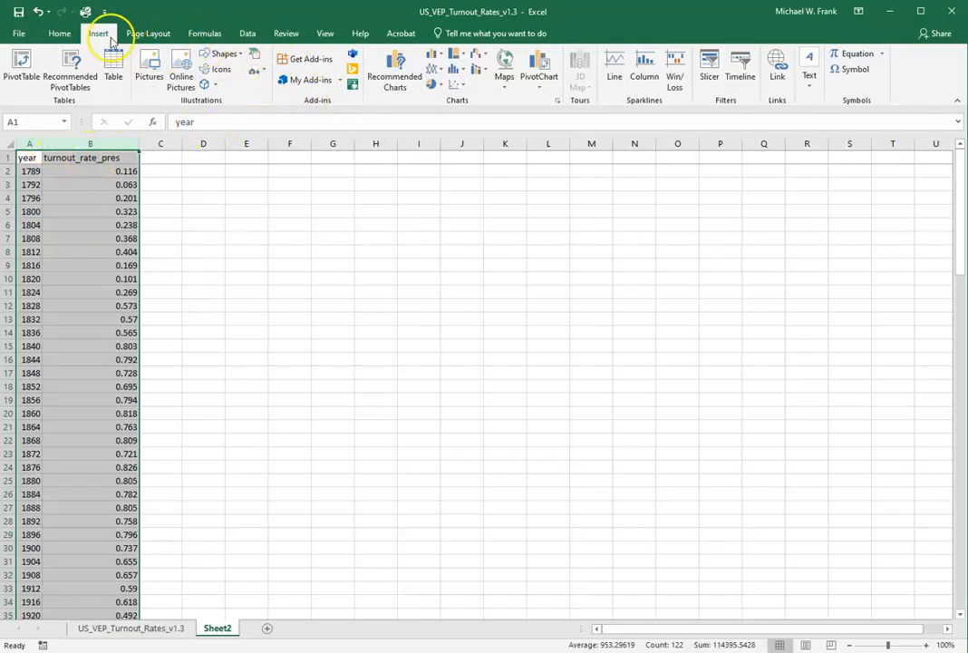
click(465, 87)
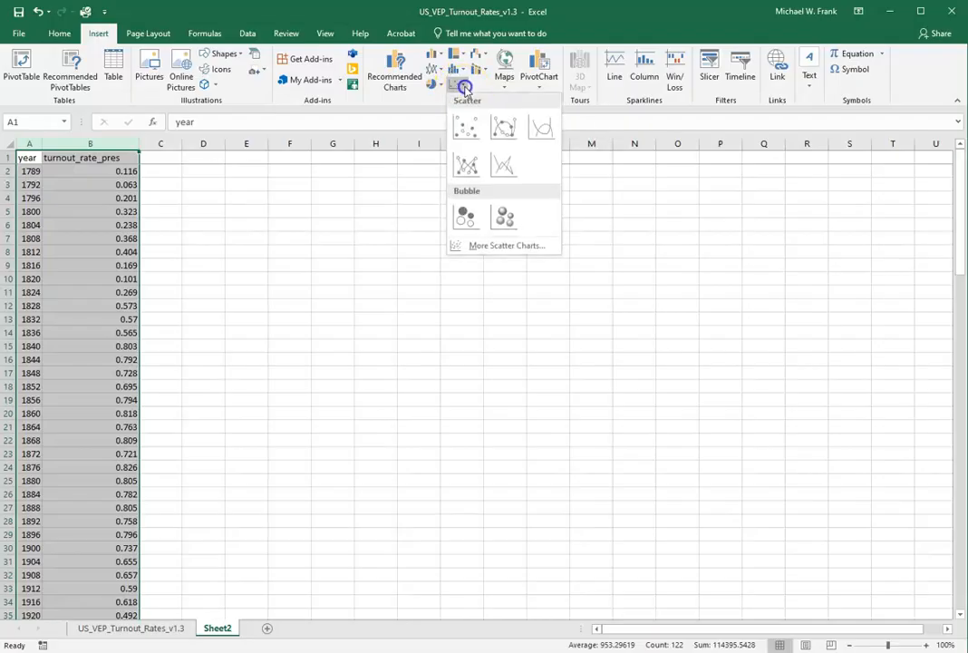
click(505, 170)
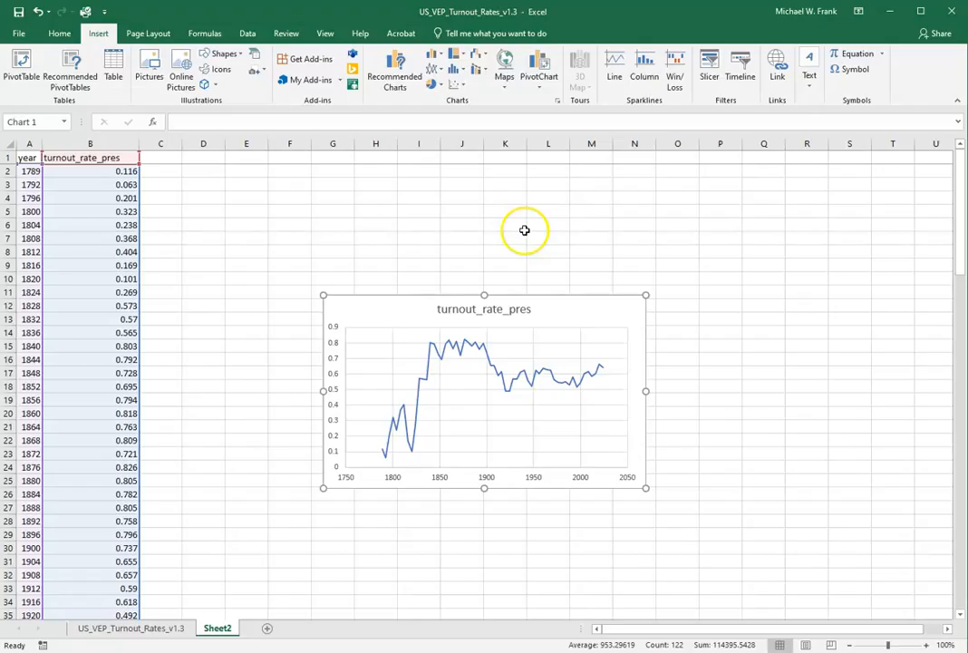
Select the turnout_rate_pres series in the chart and open its data series formatting options
click(490, 363)
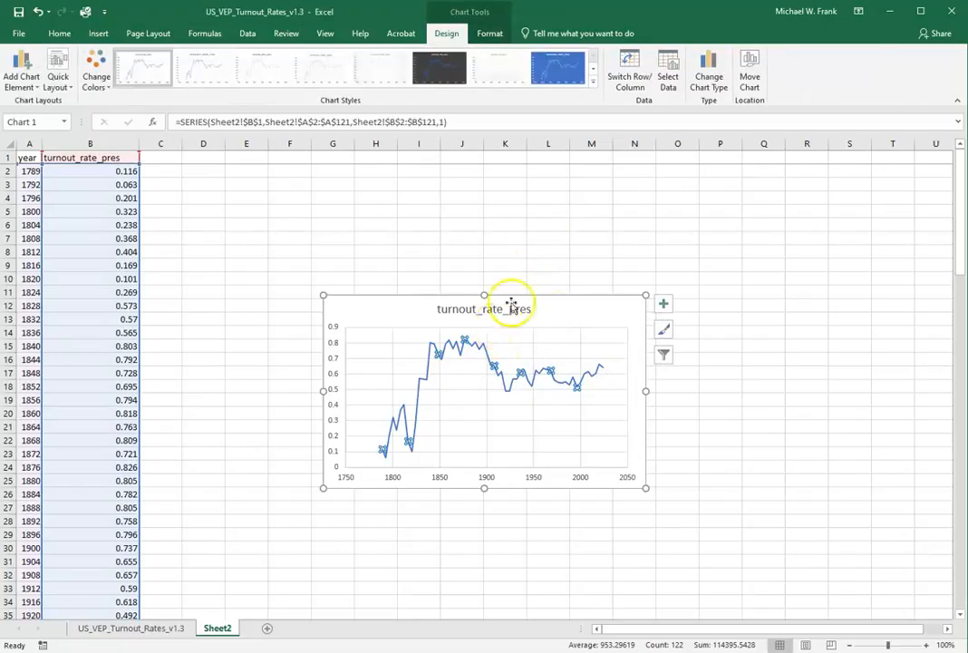
click(491, 33)
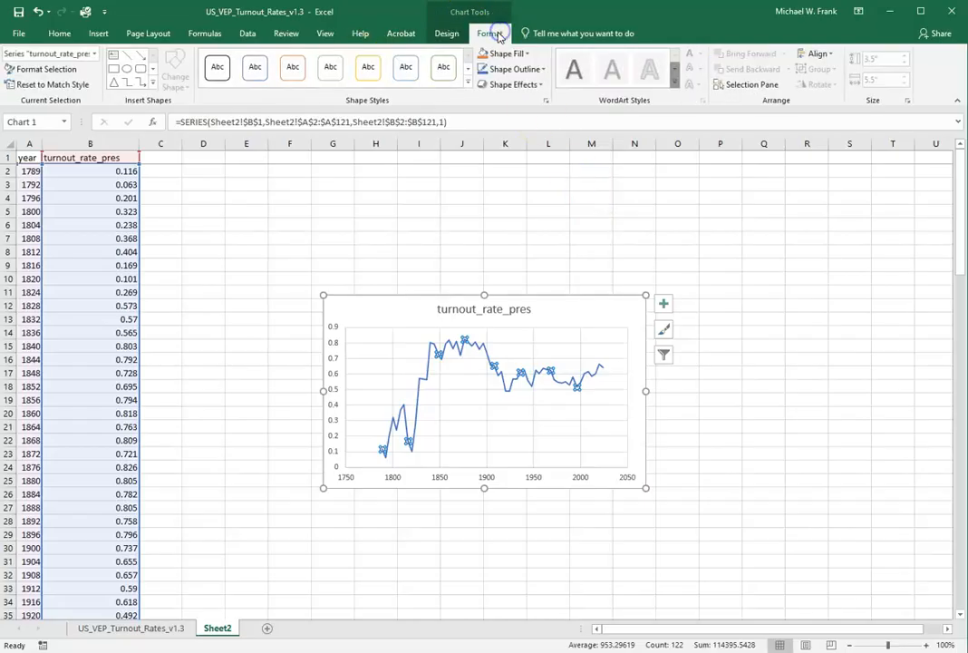
click(95, 54)
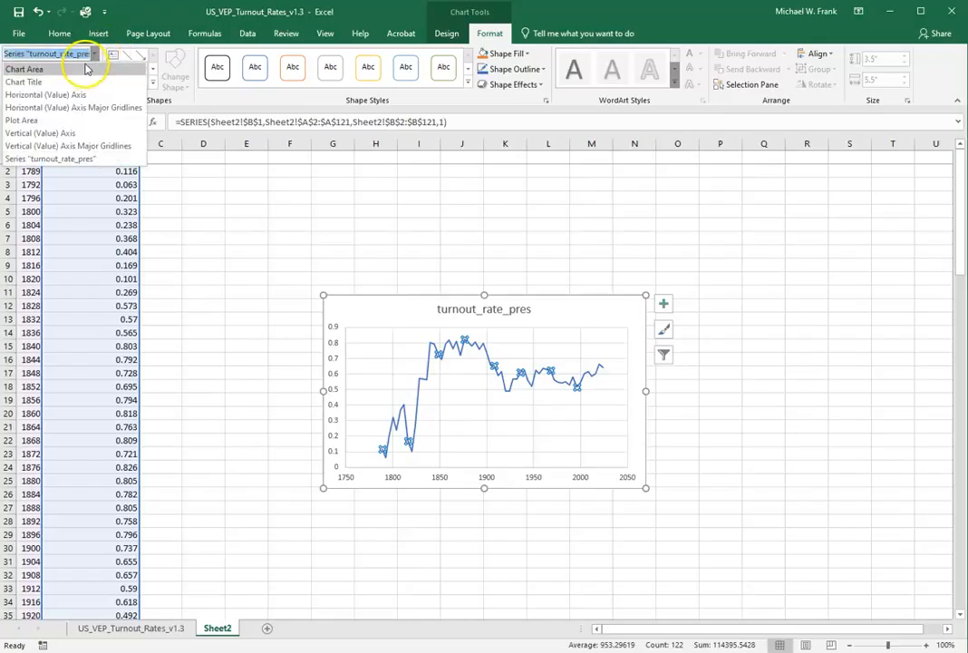
click(68, 160)
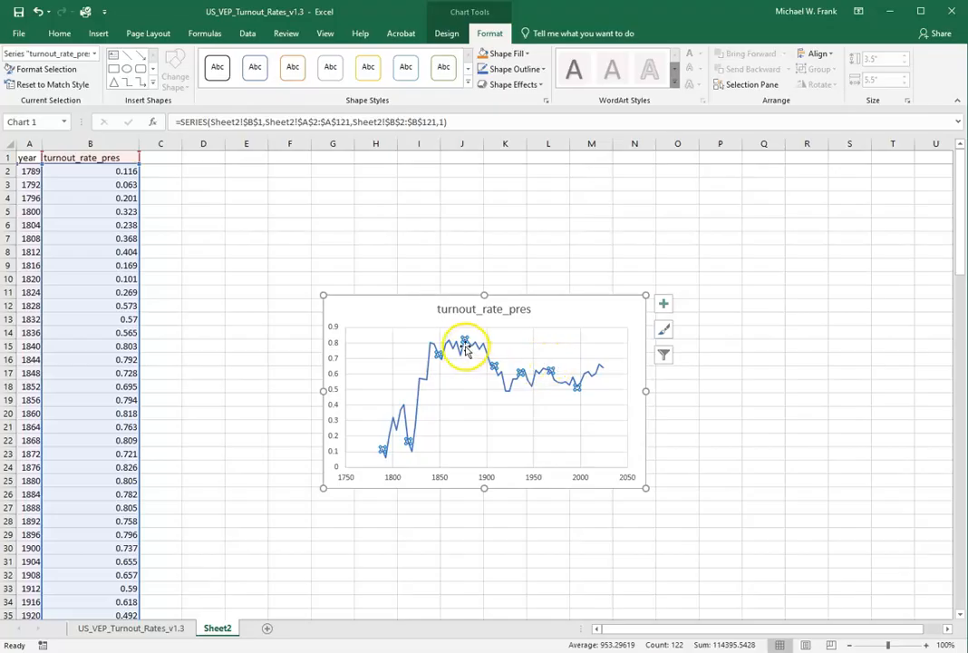
click(25, 72)
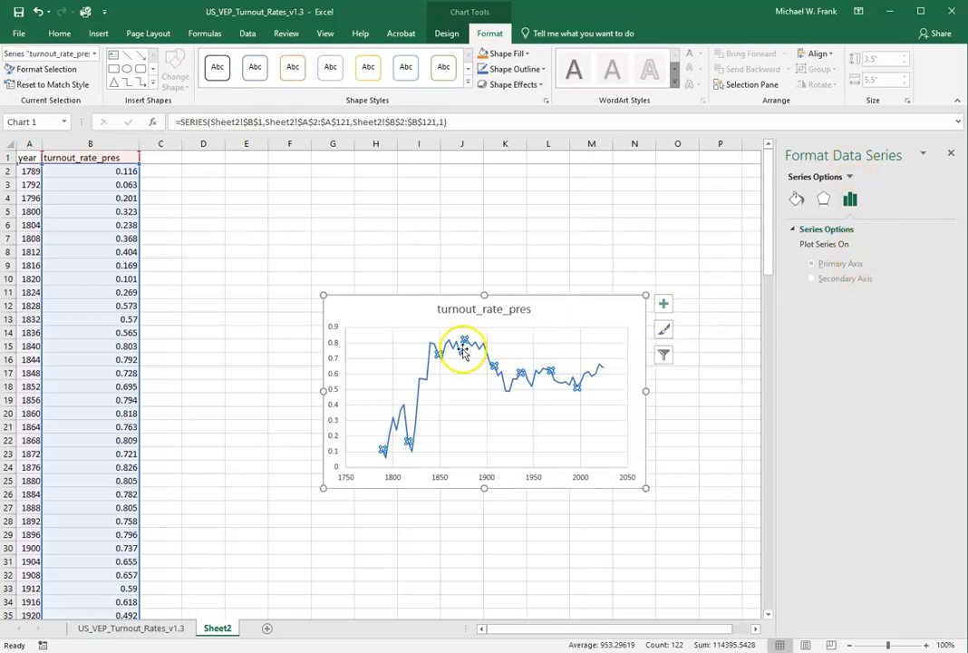
right_click(463, 354)
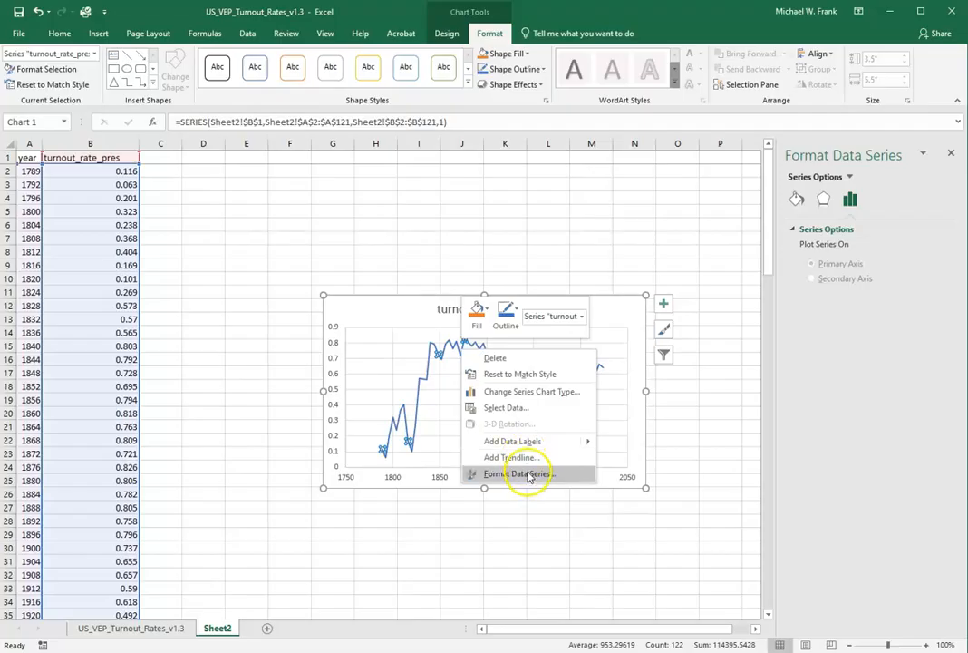
click(529, 476)
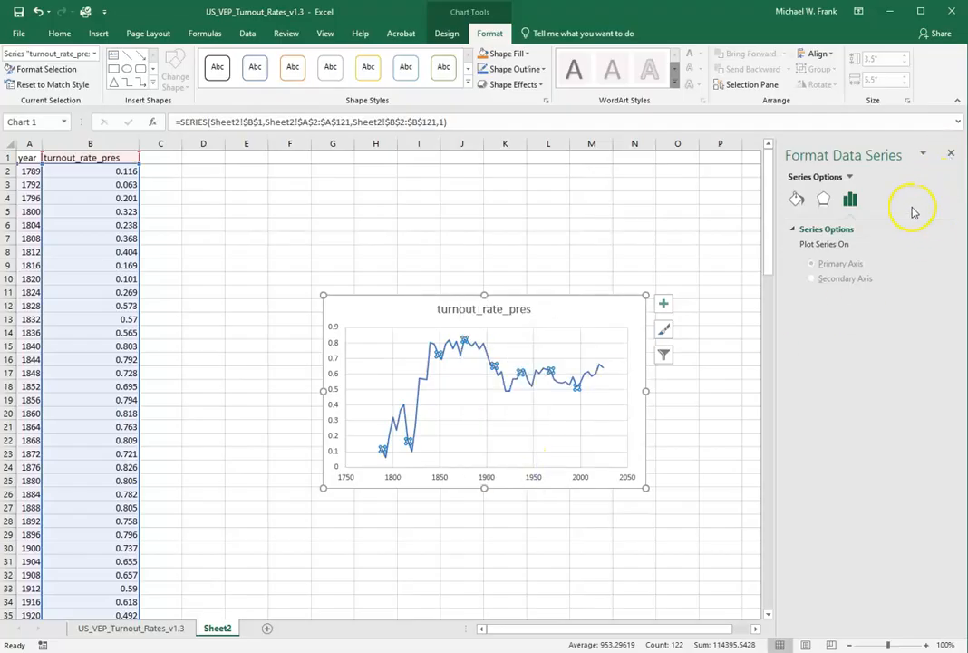
Set the line color of the turnout_rate_pres series to the standard dark red
click(796, 200)
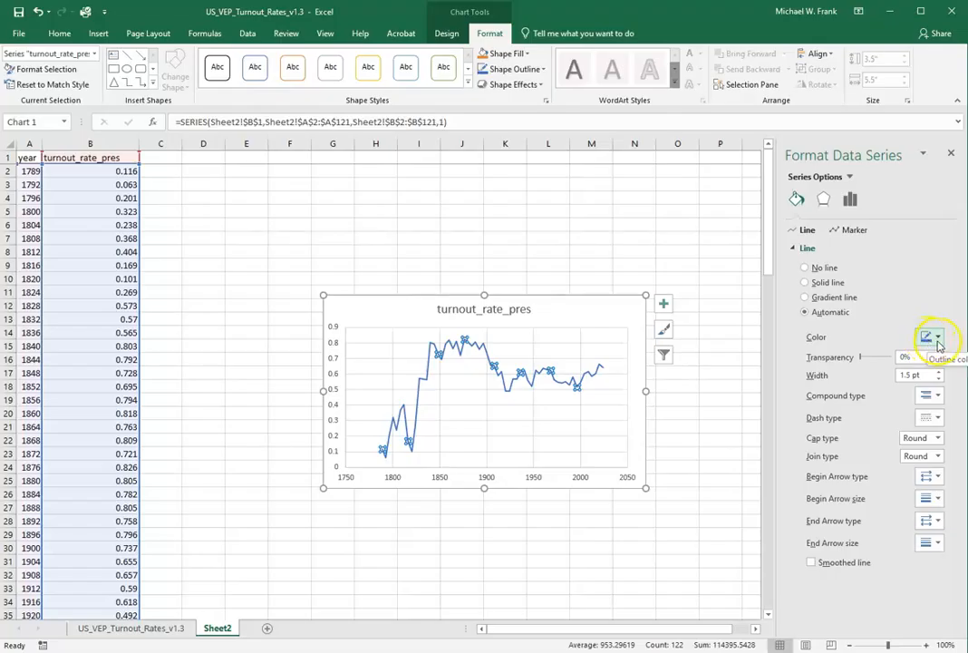
click(939, 339)
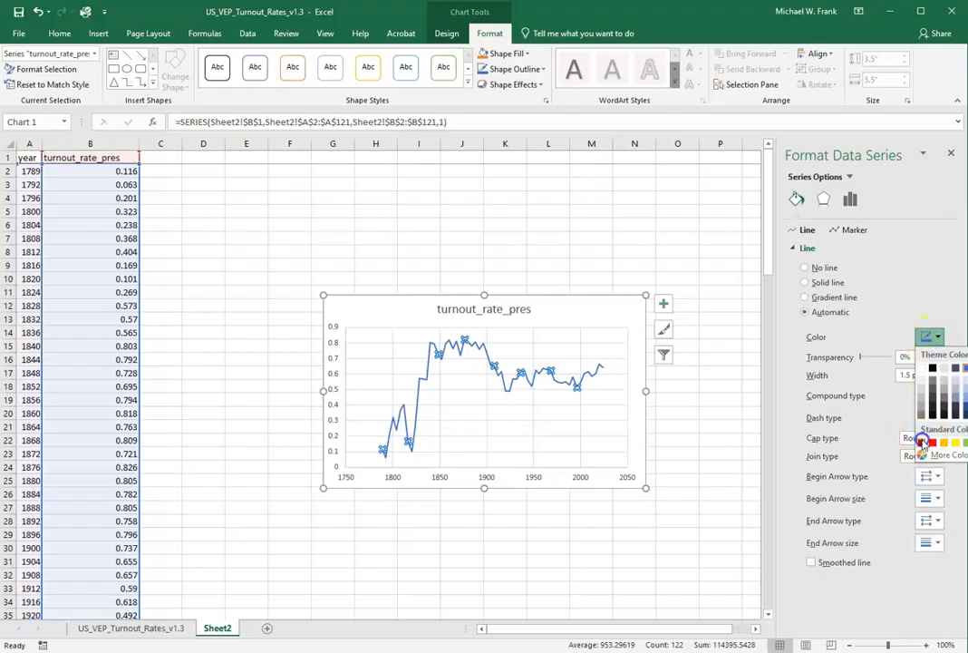
click(922, 442)
Set the turnout_rate_pres line's width to 2.5 pt and its dash type to Round Dot
click(940, 373)
click(940, 373)
click(940, 373)
click(940, 373)
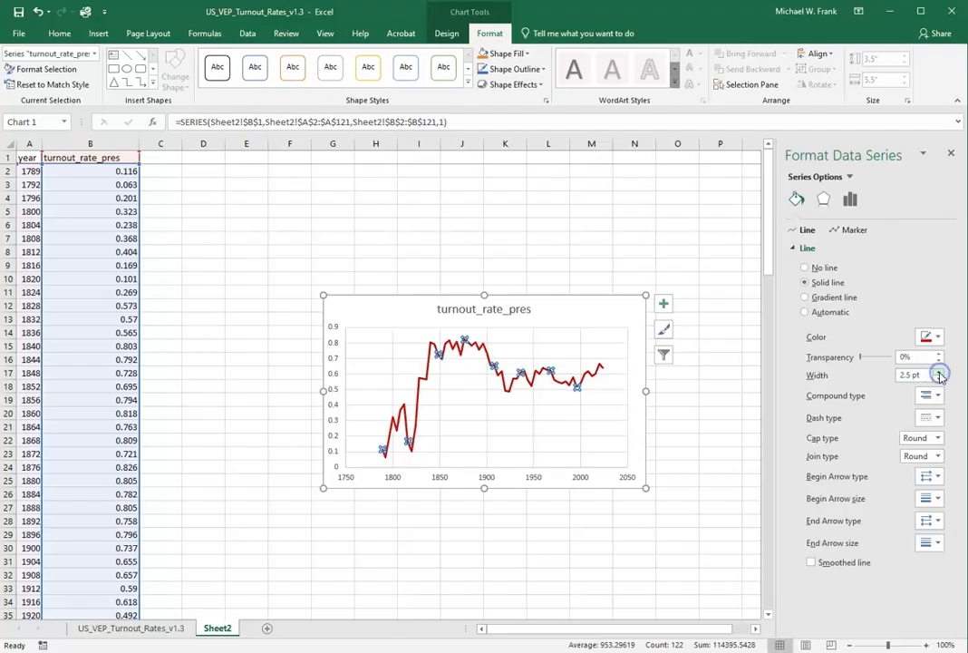
click(939, 422)
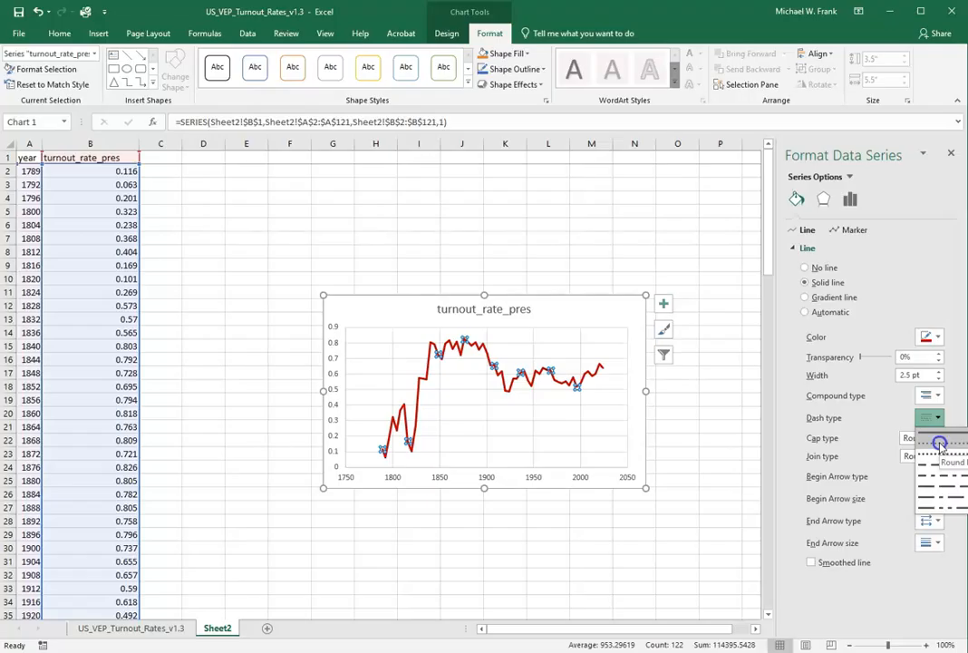
click(941, 442)
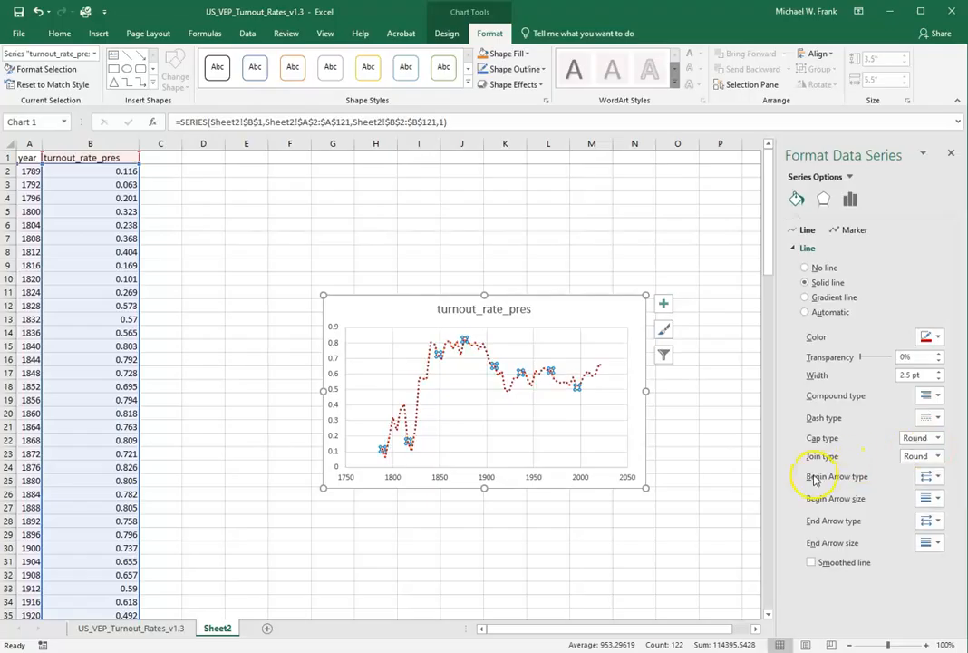